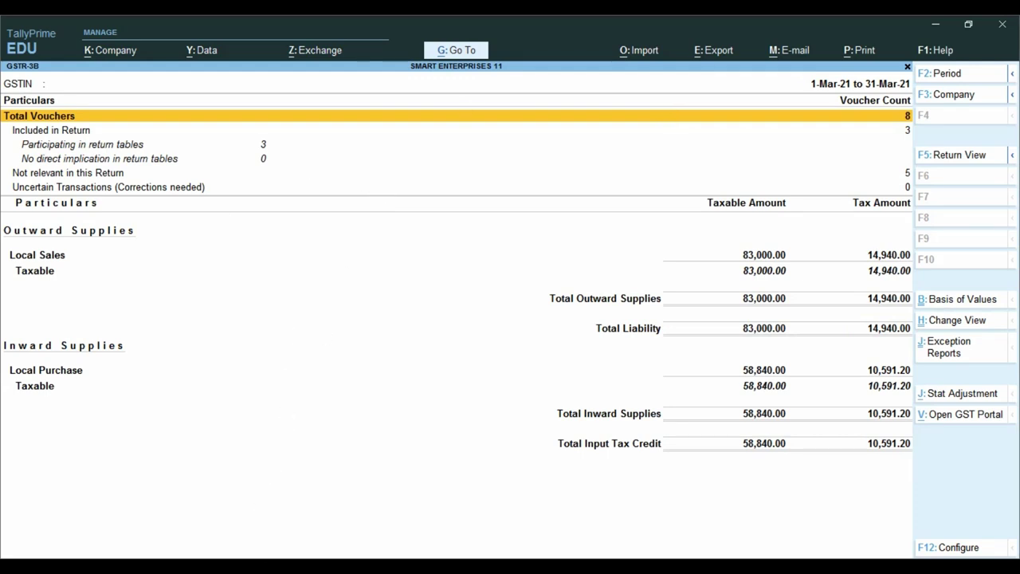
Load the gst.gov.in home page in Chrome.
click(250, 540)
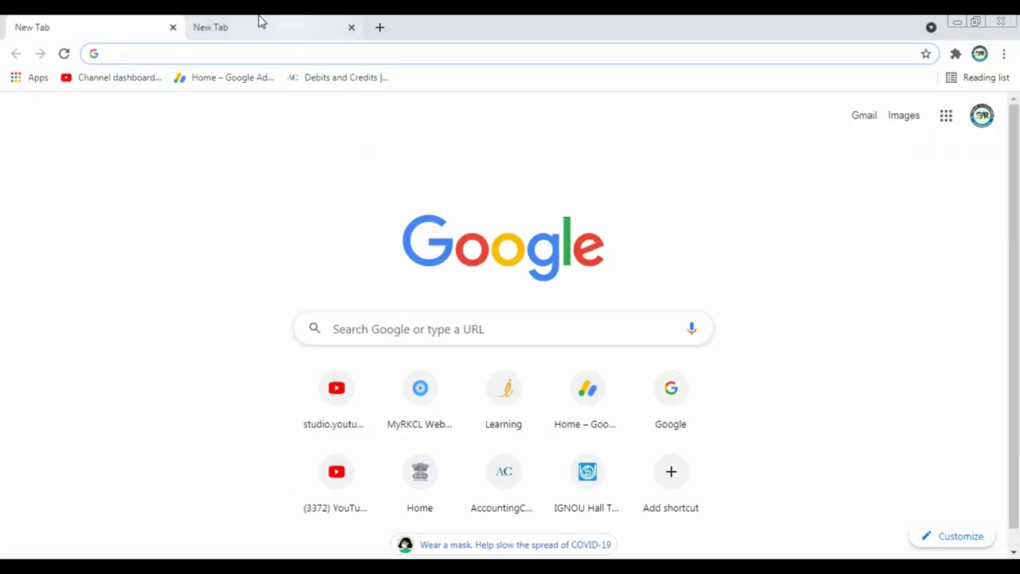
click(191, 53)
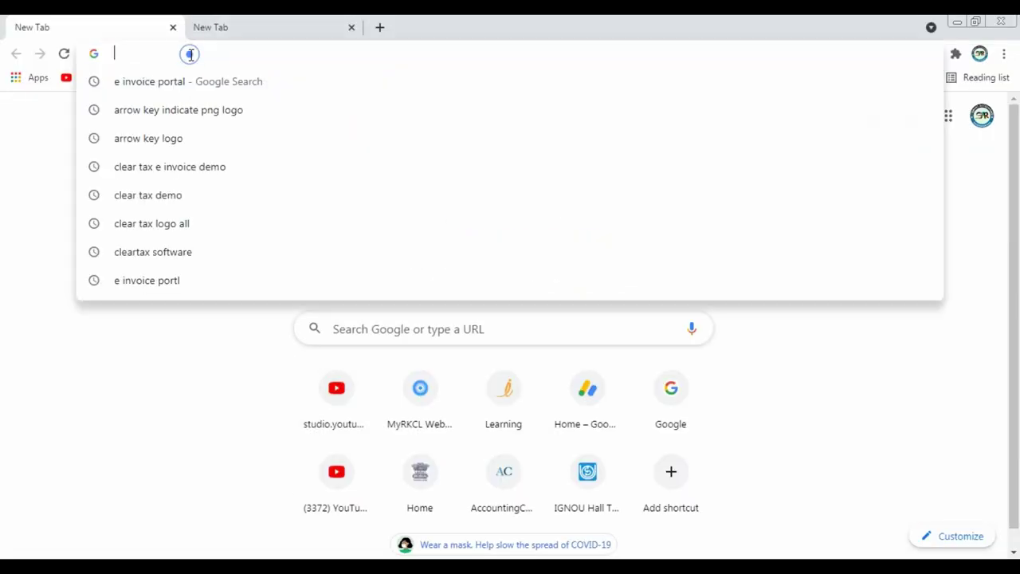
text(gs)
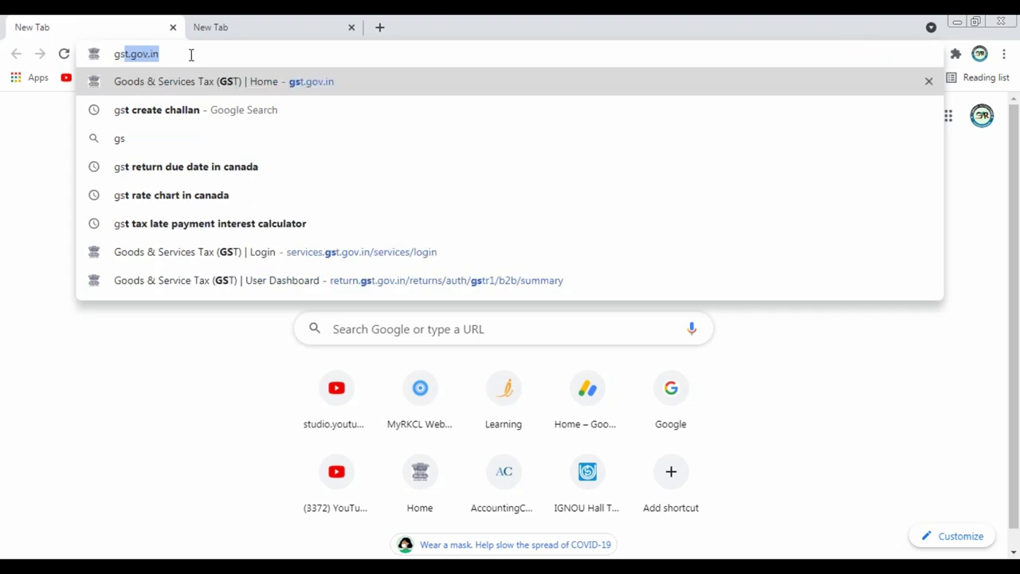
key(Right)
key(Return)
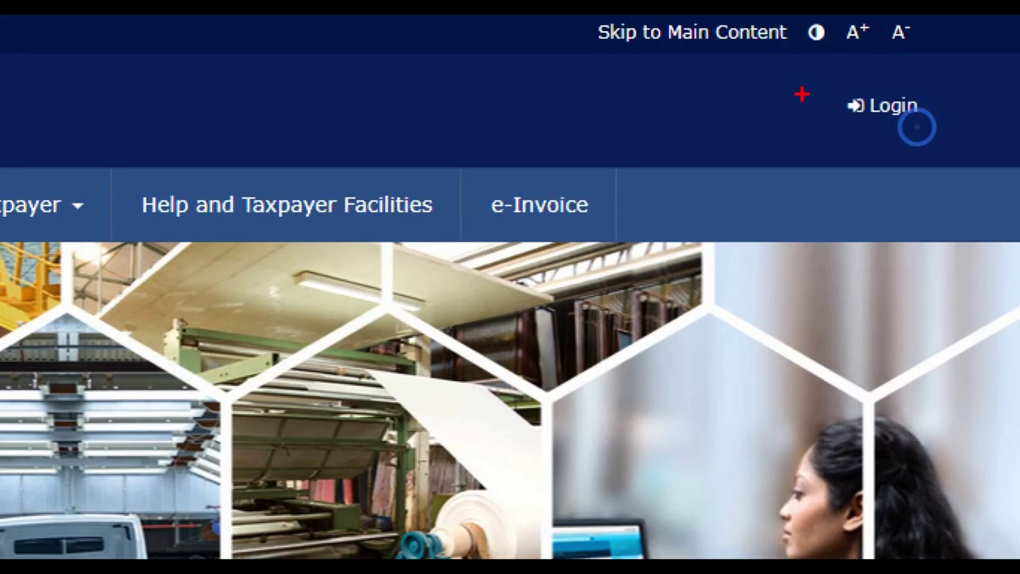
drag(808, 74, 951, 130)
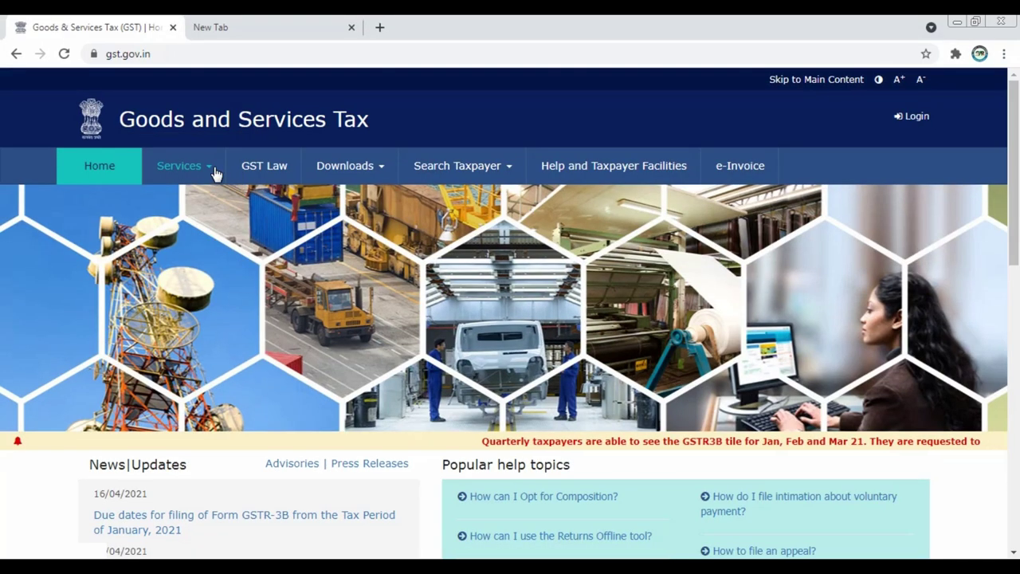
Go to Services > Payments > Create Challan.
click(213, 169)
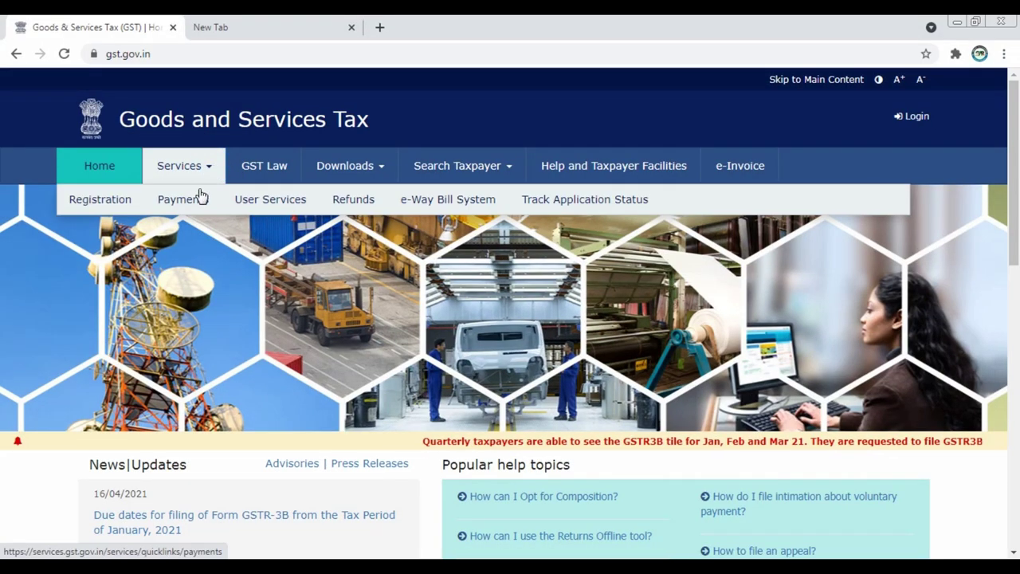
click(199, 202)
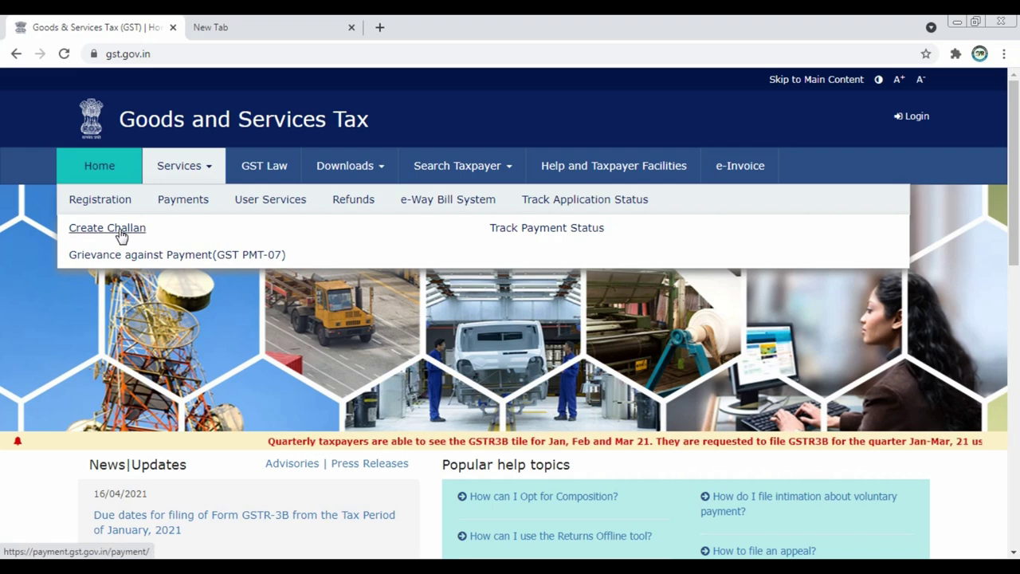
click(122, 232)
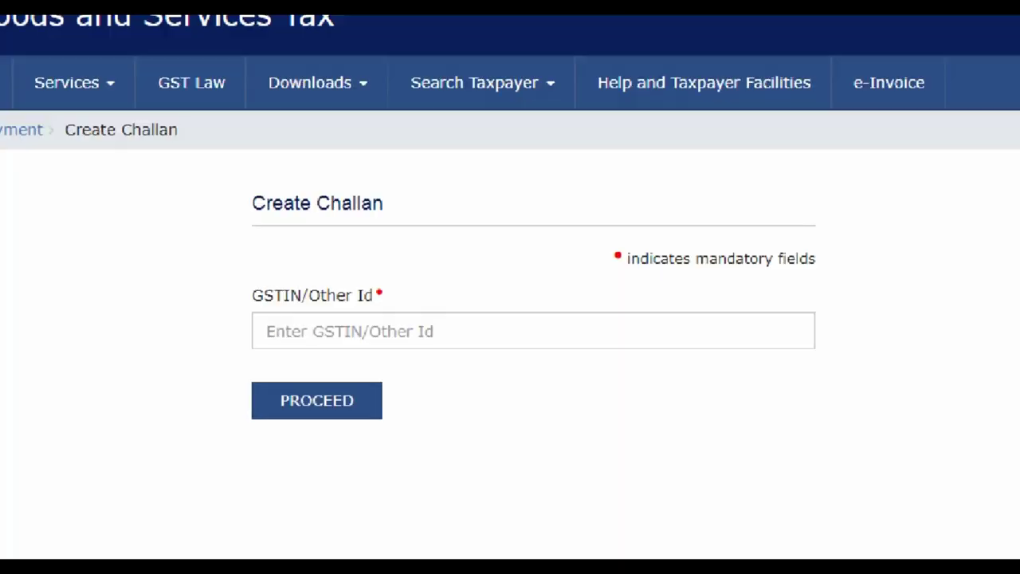
Enter the taxpayer's GSTIN and the captcha characters, then submit them.
click(328, 318)
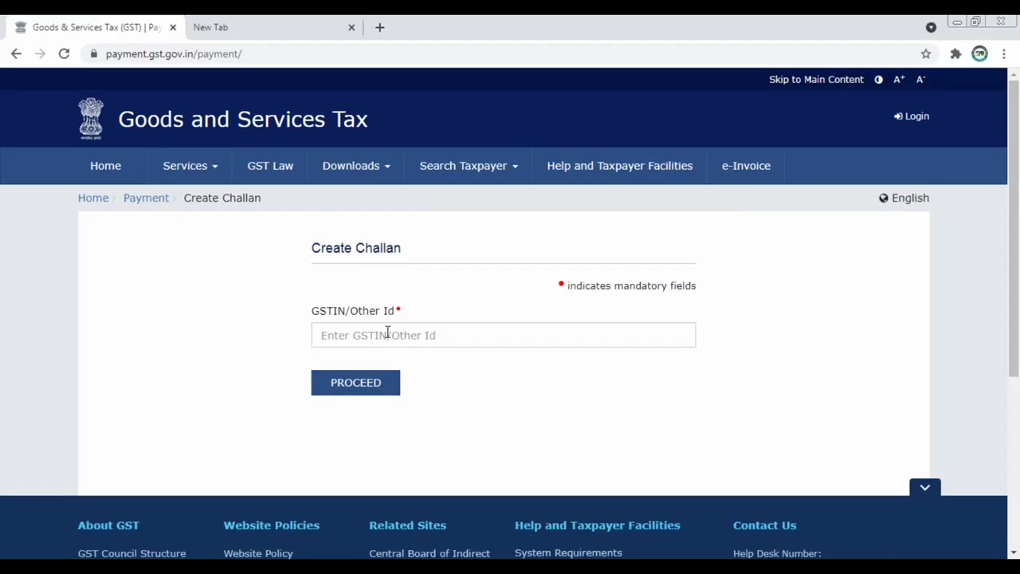
click(337, 319)
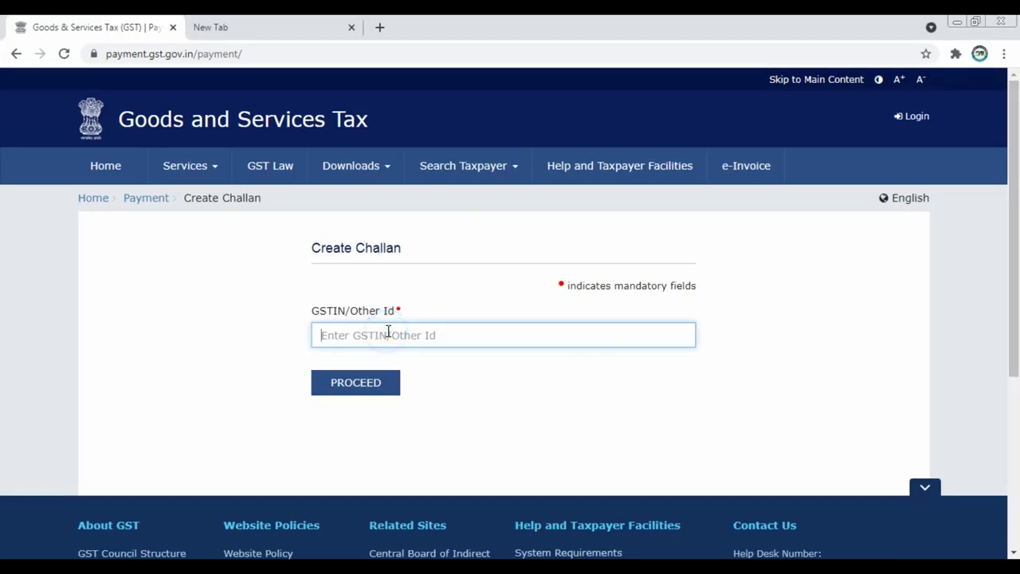
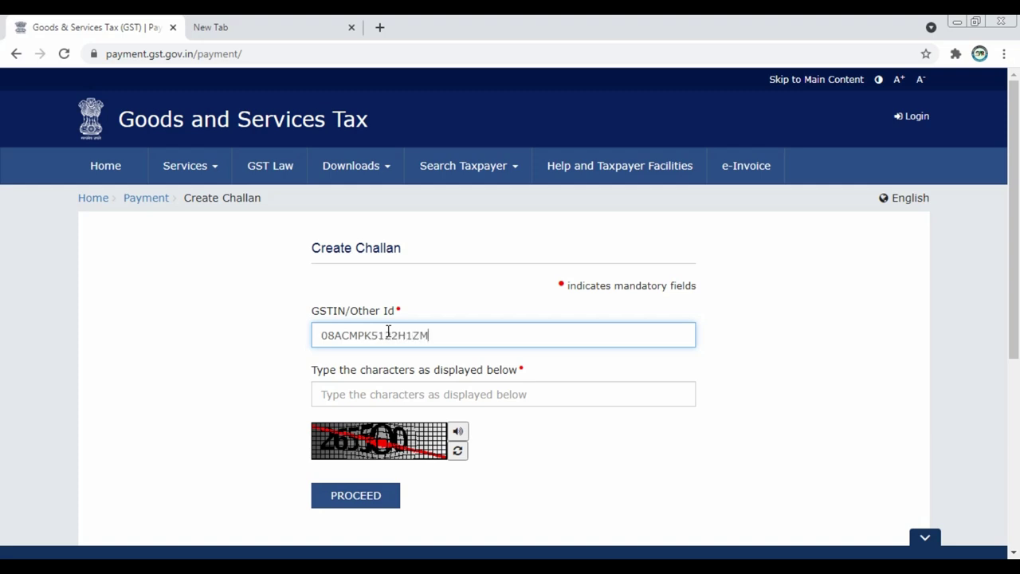
click(374, 394)
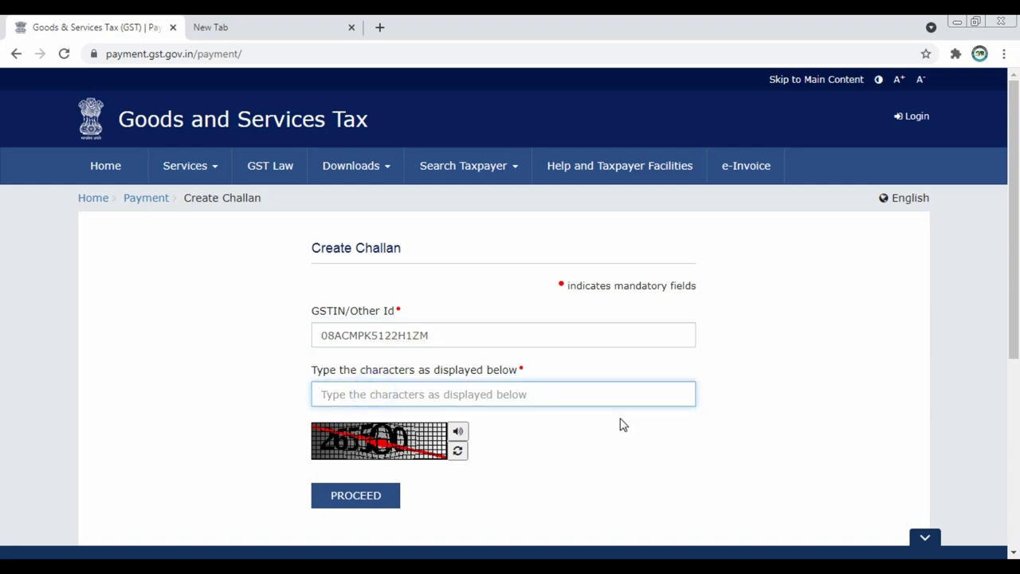
text(265)
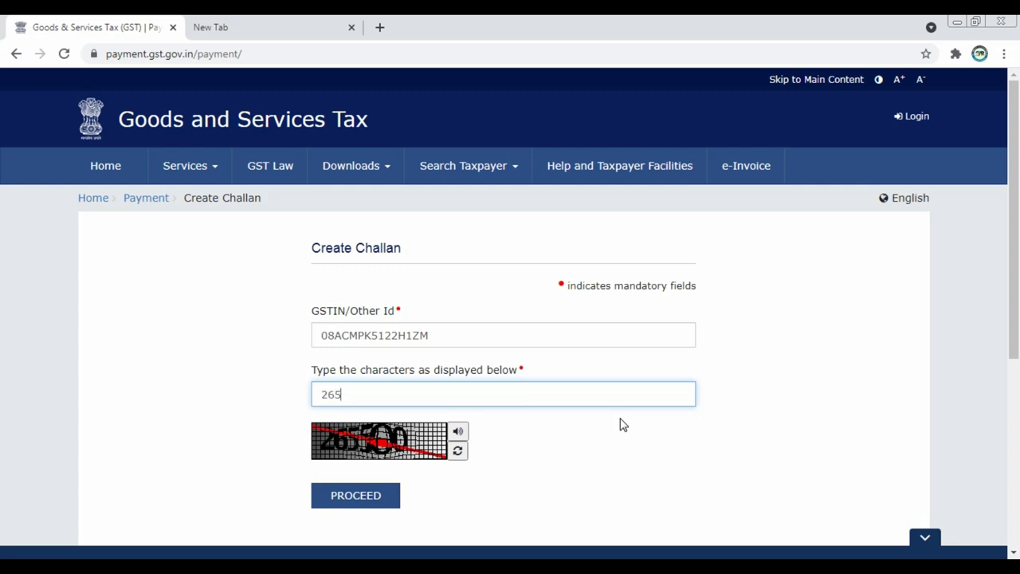
text(500)
click(376, 508)
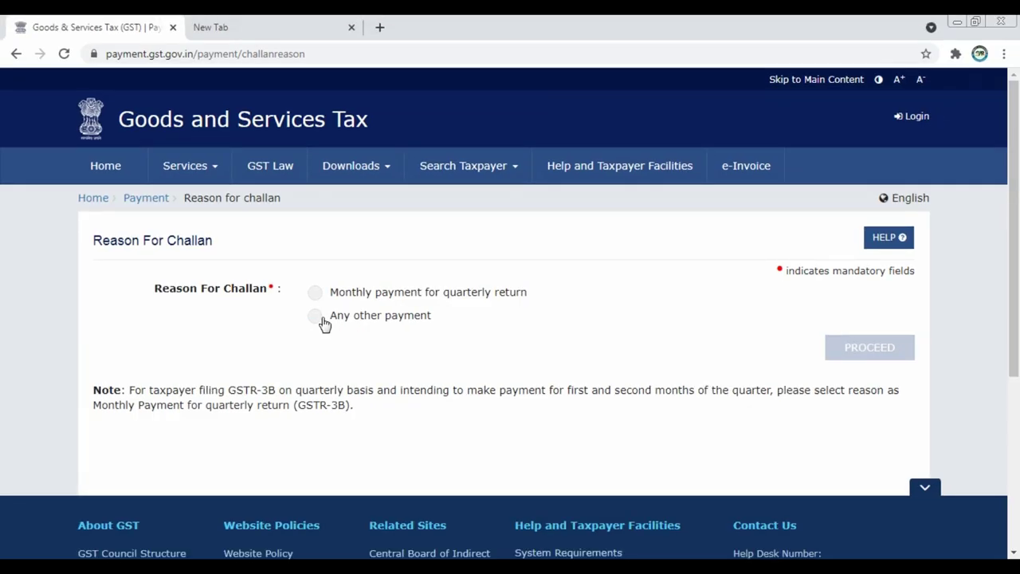
Choose 'Any other payment' as the challan reason and proceed to the details form.
click(386, 302)
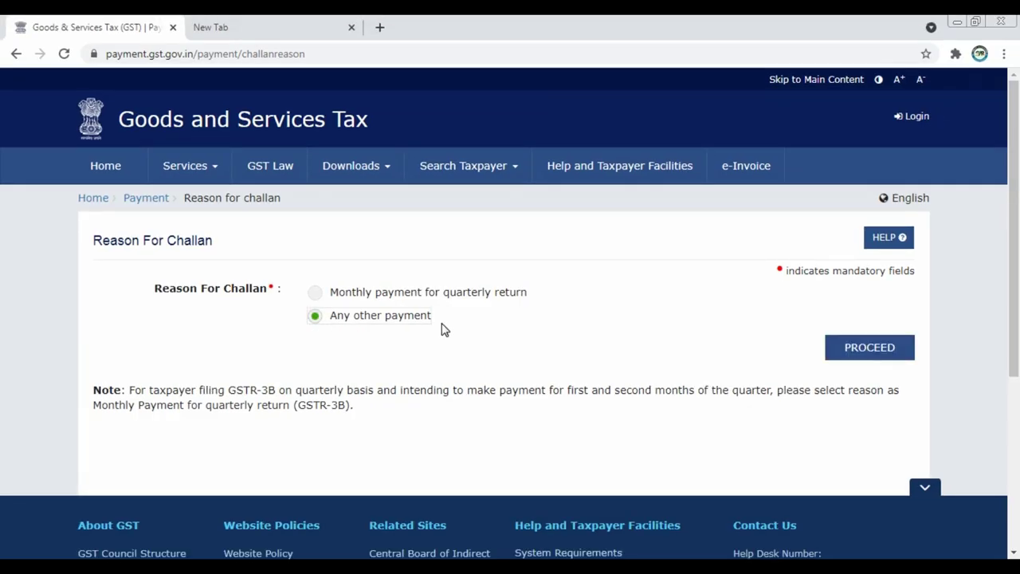
click(873, 358)
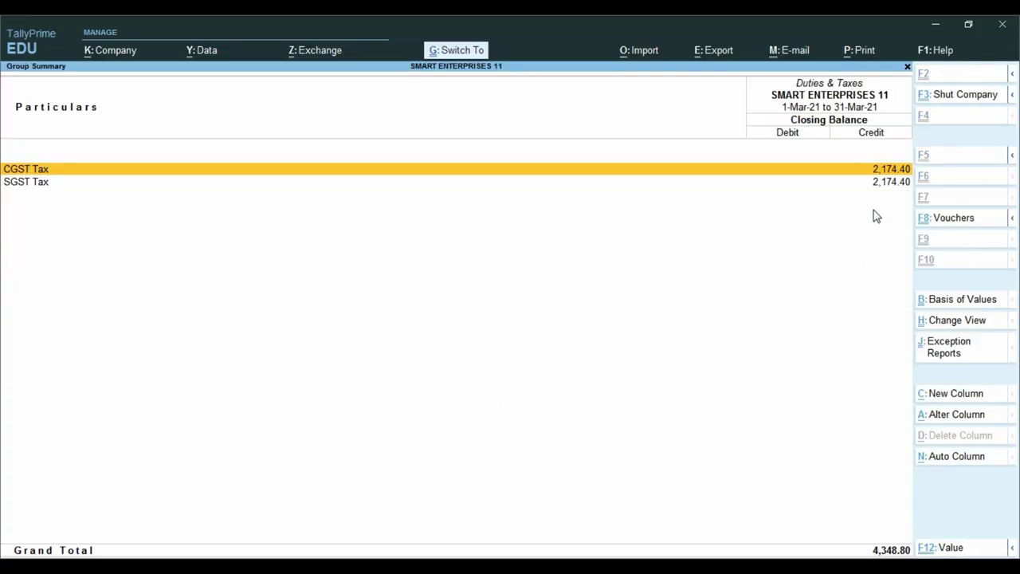
Check the TallyPrime CGST/SGST balances and enter 2175 as the CGST tax.
mouse_move(836, 92)
mouse_down()
mouse_move(875, 118)
mouse_move(980, 160)
mouse_move(981, 149)
mouse_up()
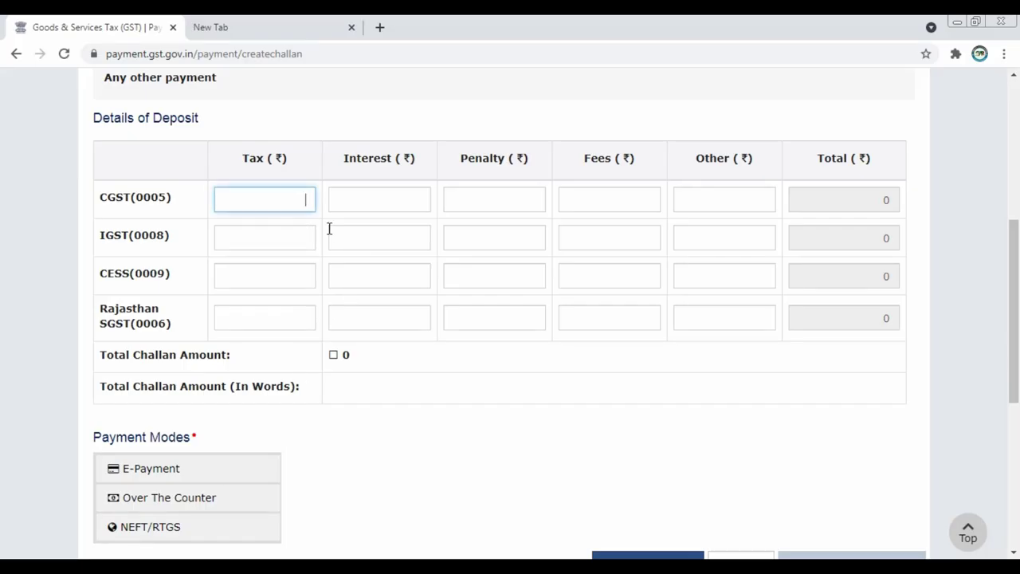
text(2175)
Enter 2175 as the Rajasthan SGST tax amount.
click(257, 321)
text(2175)
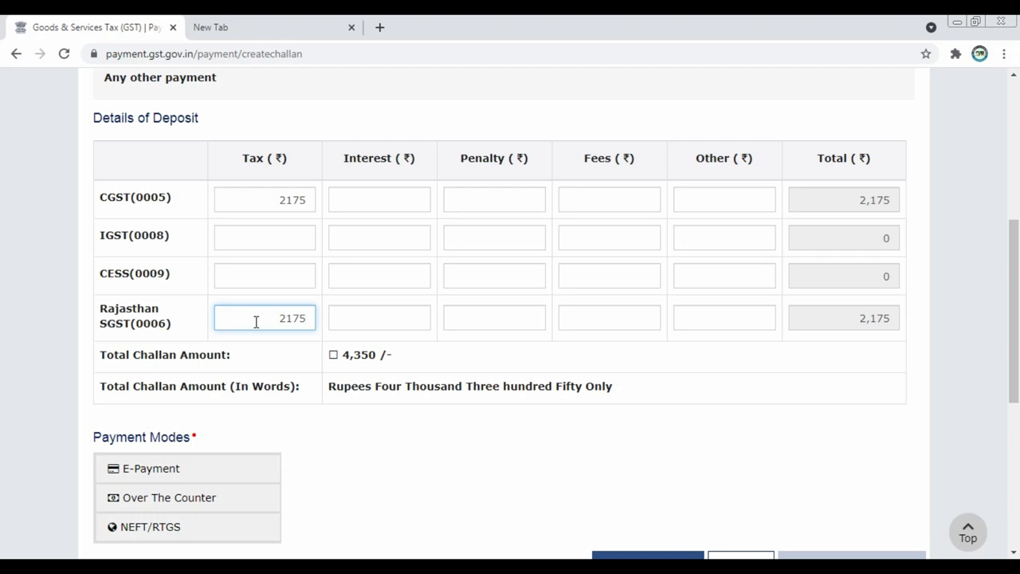
click(394, 200)
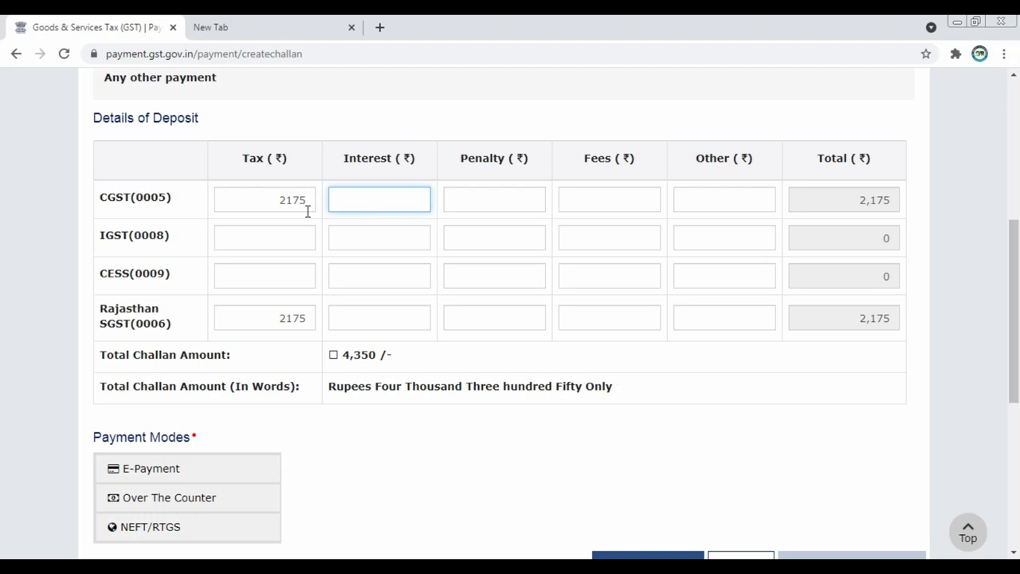
click(23, 549)
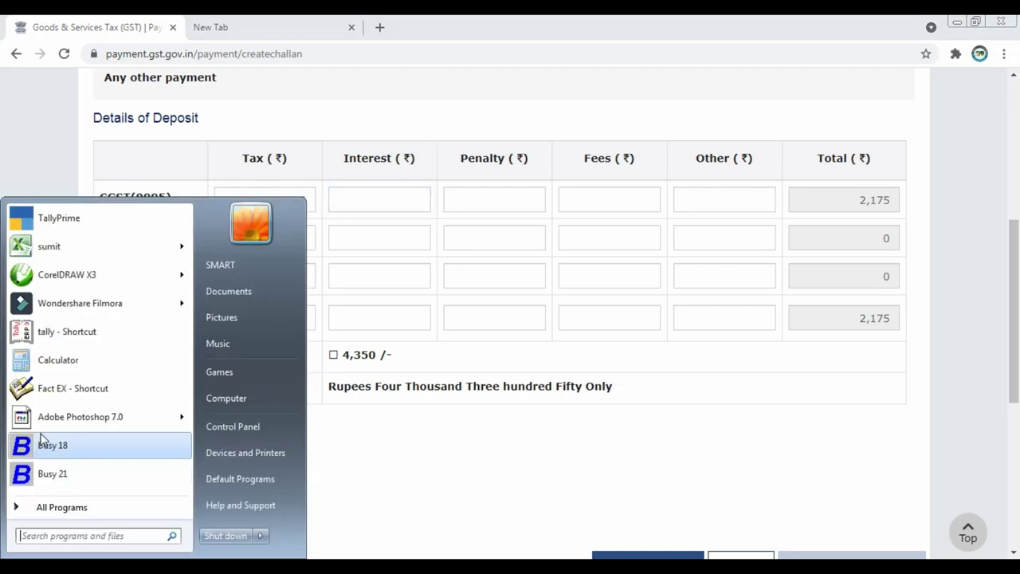
Compute 2175 × 18 / 100 / 365 × 3 in Calculator, giving about 3.22 interest.
click(71, 369)
drag(349, 141, 500, 161)
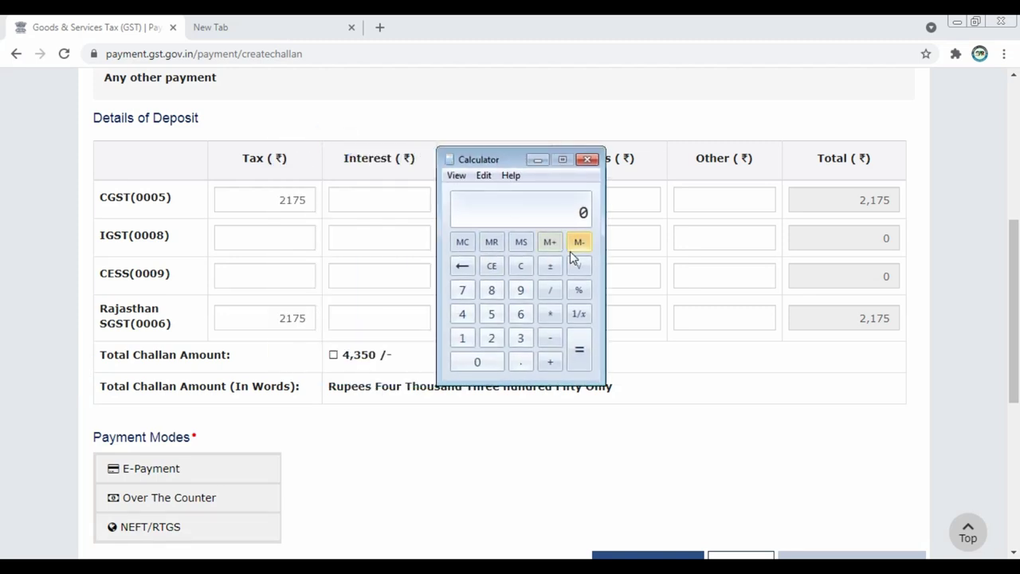
text(2175 * 18 / 100)
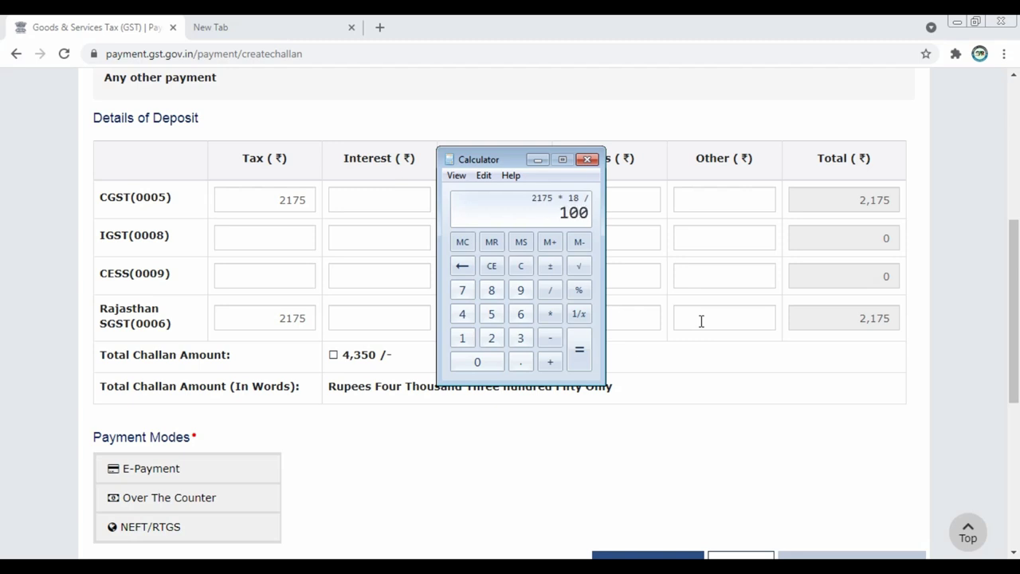
key(Return)
key(slash)
text(365)
key(Return)
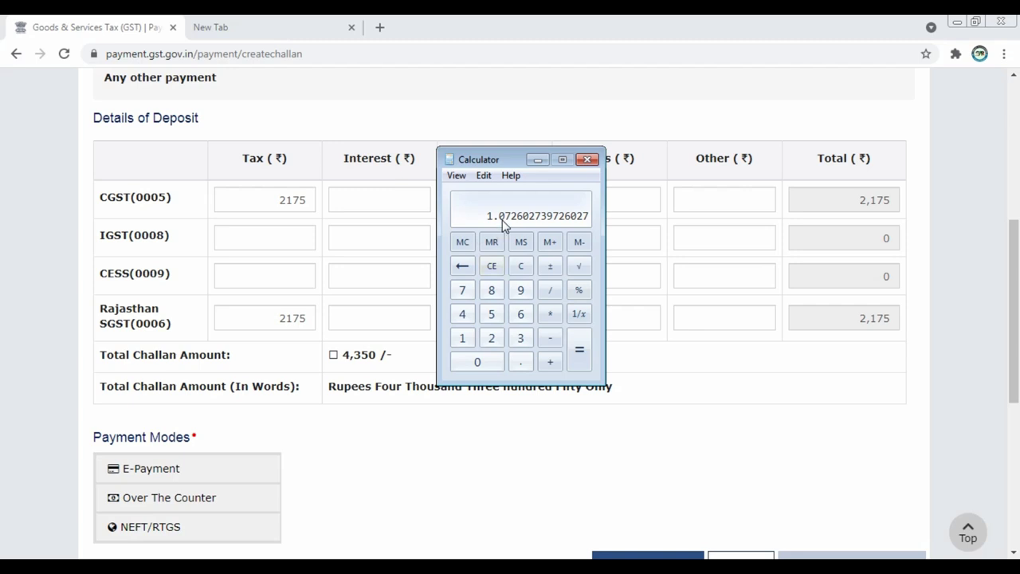
key(asterisk)
text(3)
key(Return)
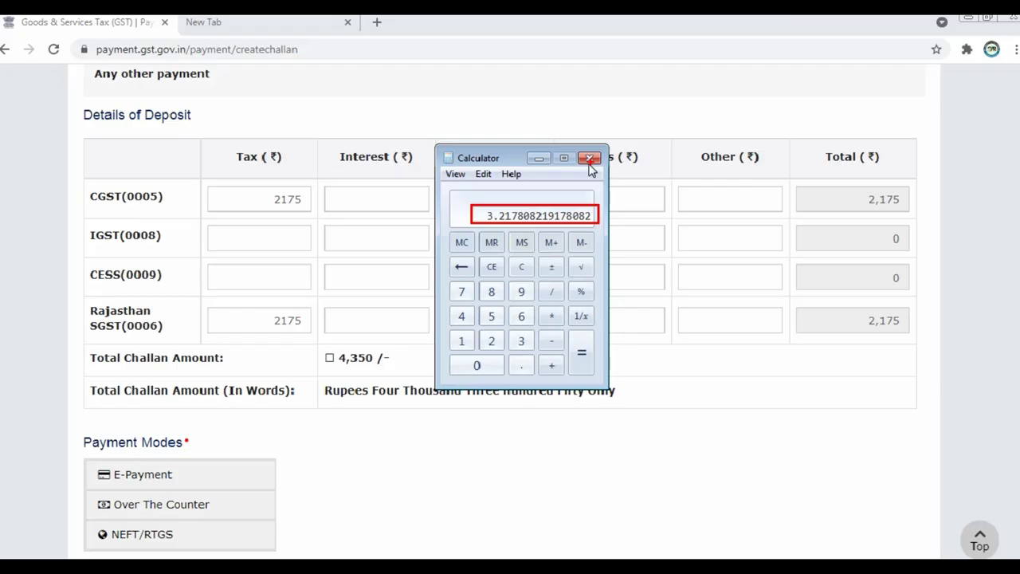
Enter interest of 3 for CGST and Rajasthan SGST.
click(680, 99)
click(421, 199)
text(322)
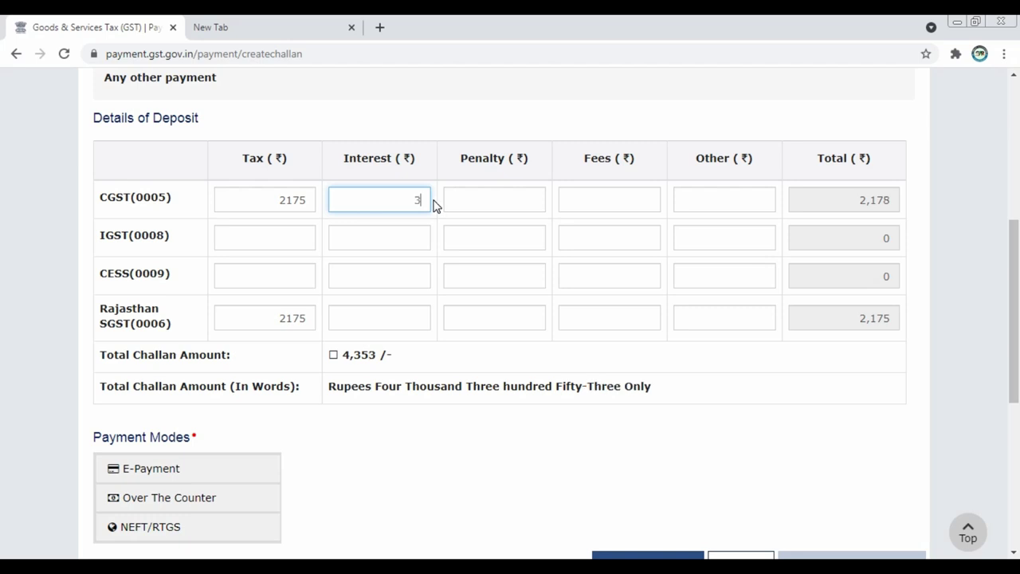
key(BackSpace)
key(BackSpace)
click(429, 319)
text(3)
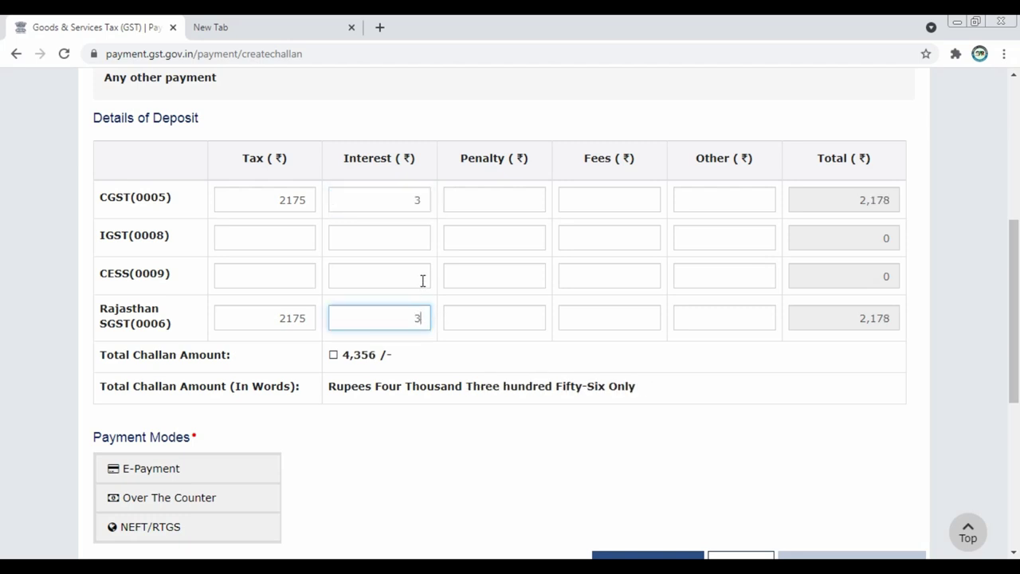
Change both CGST and Rajasthan SGST interest to 4, bringing the total to 4,358.
double_click(399, 200)
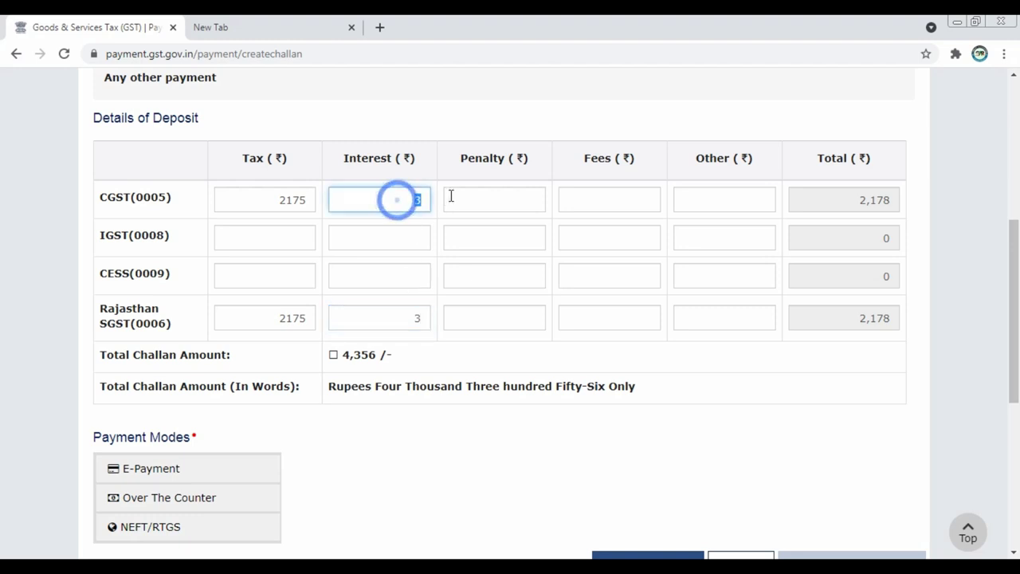
text(4)
double_click(391, 320)
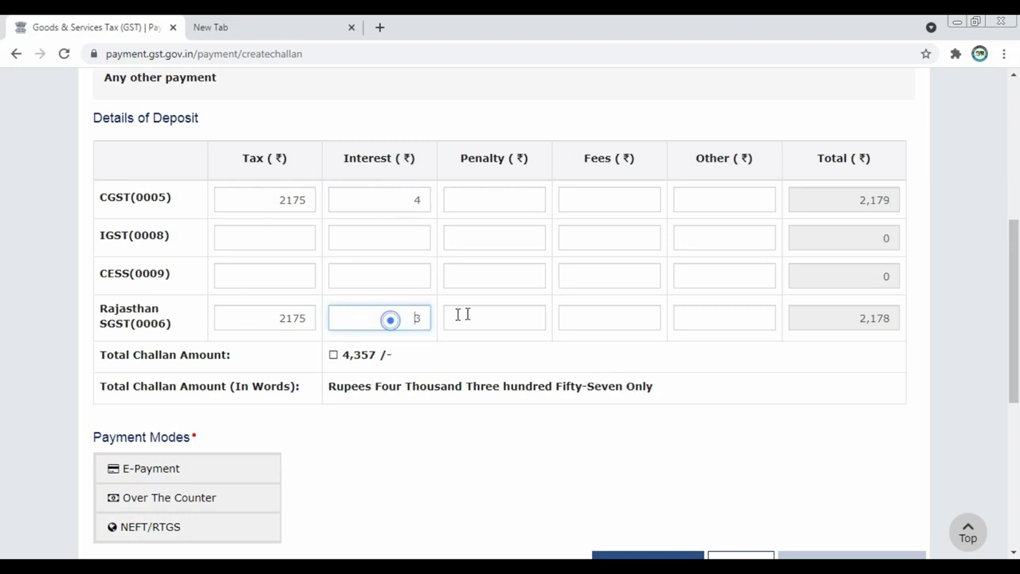
text(4)
click(531, 456)
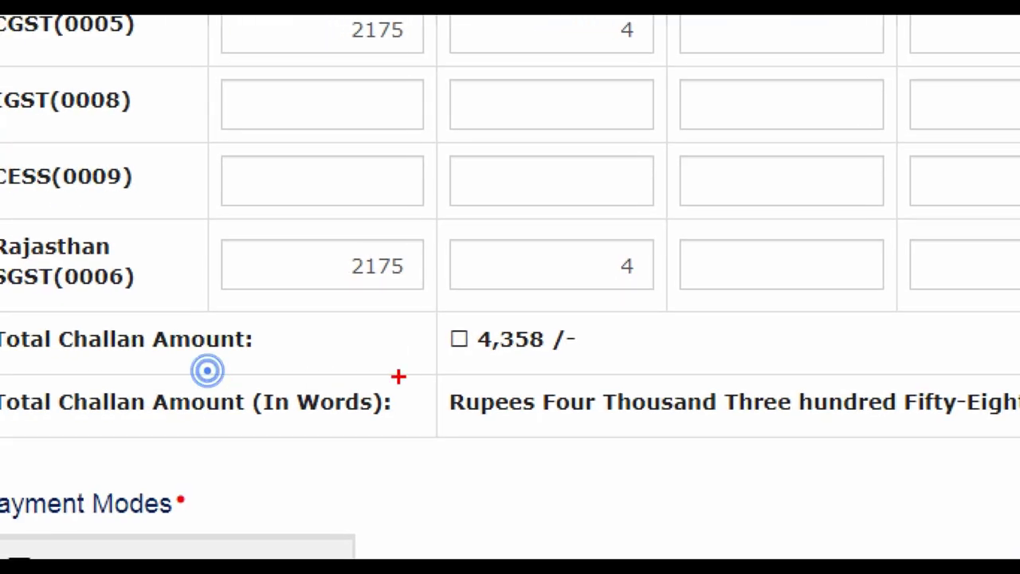
mouse_move(412, 308)
mouse_down()
mouse_move(501, 344)
mouse_move(614, 369)
mouse_up()
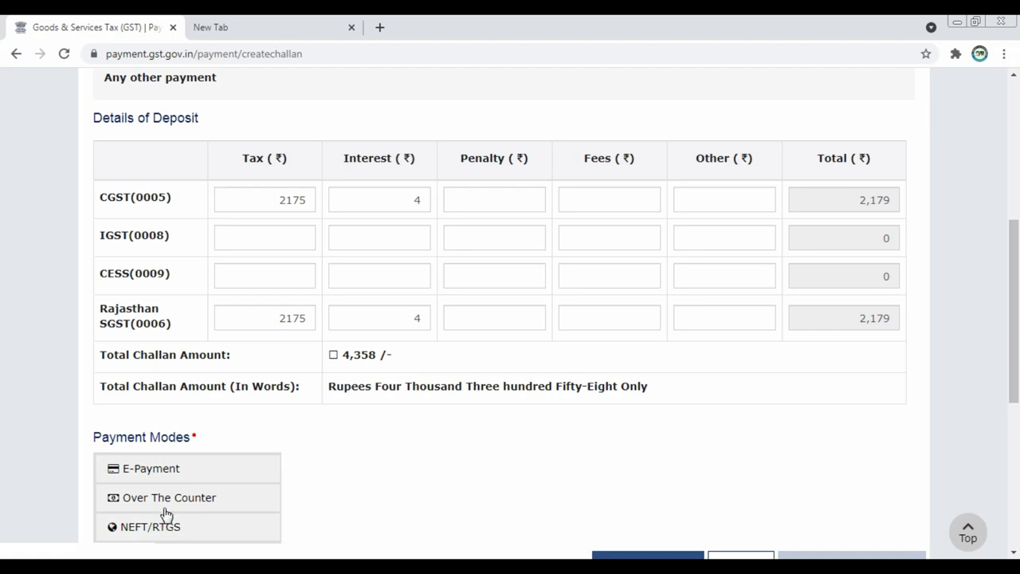
Select E-Payment as the payment mode and generate the challan.
scroll(162, 511, down, 1)
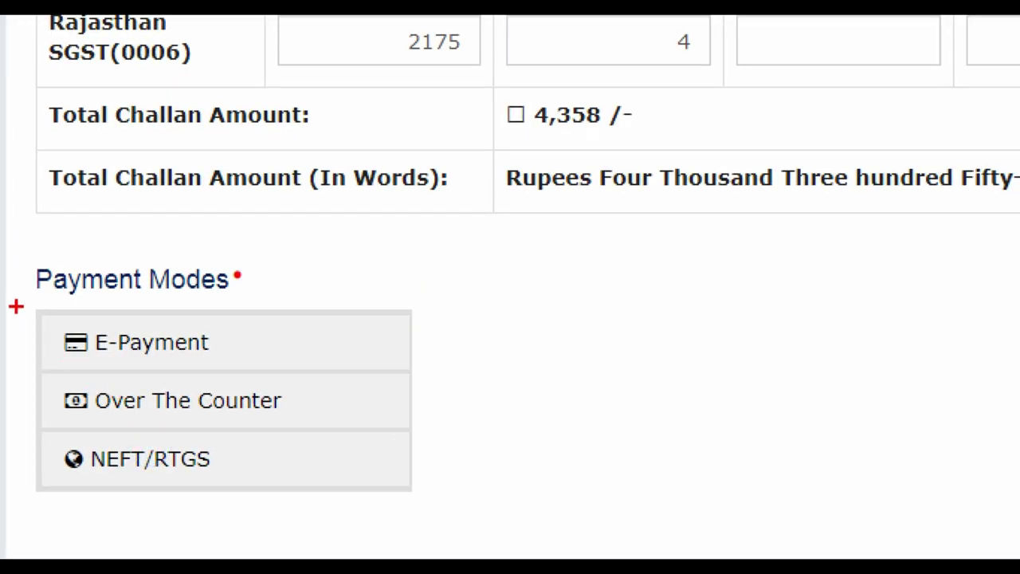
mouse_move(10, 304)
mouse_down()
mouse_move(85, 337)
mouse_move(428, 381)
mouse_move(408, 372)
mouse_up()
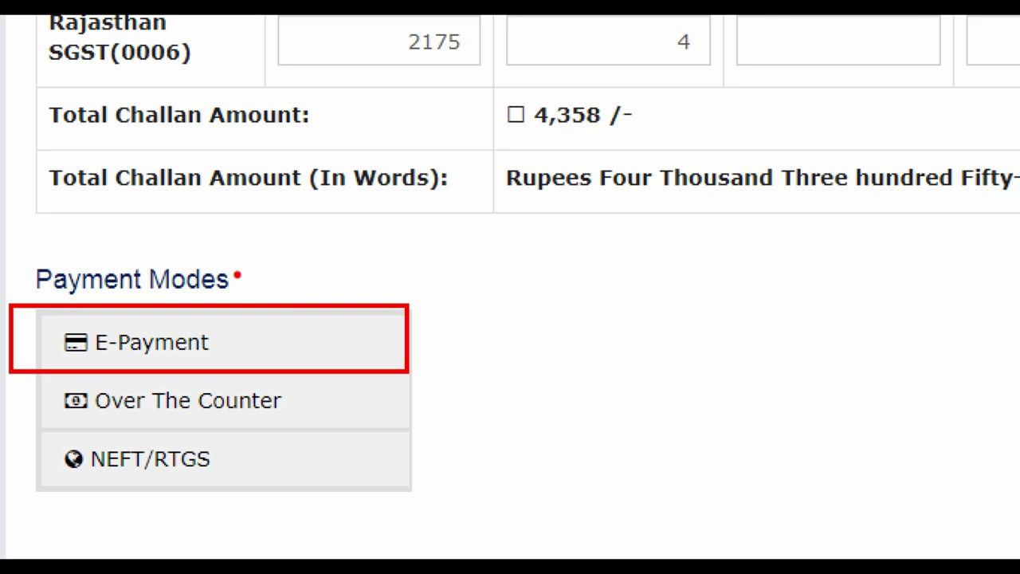
mouse_move(30, 425)
mouse_down()
mouse_move(276, 480)
mouse_move(428, 496)
mouse_up()
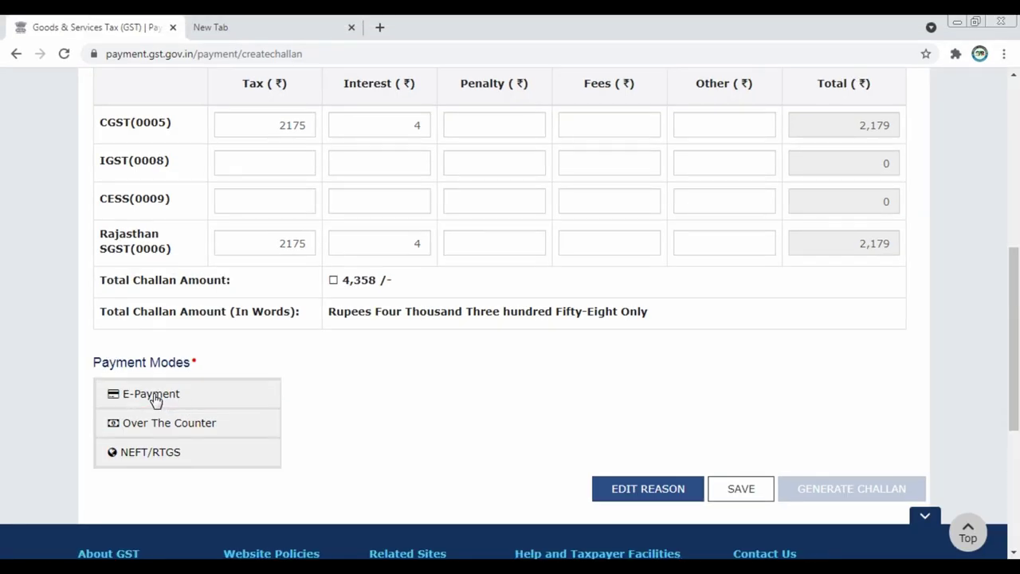
click(153, 399)
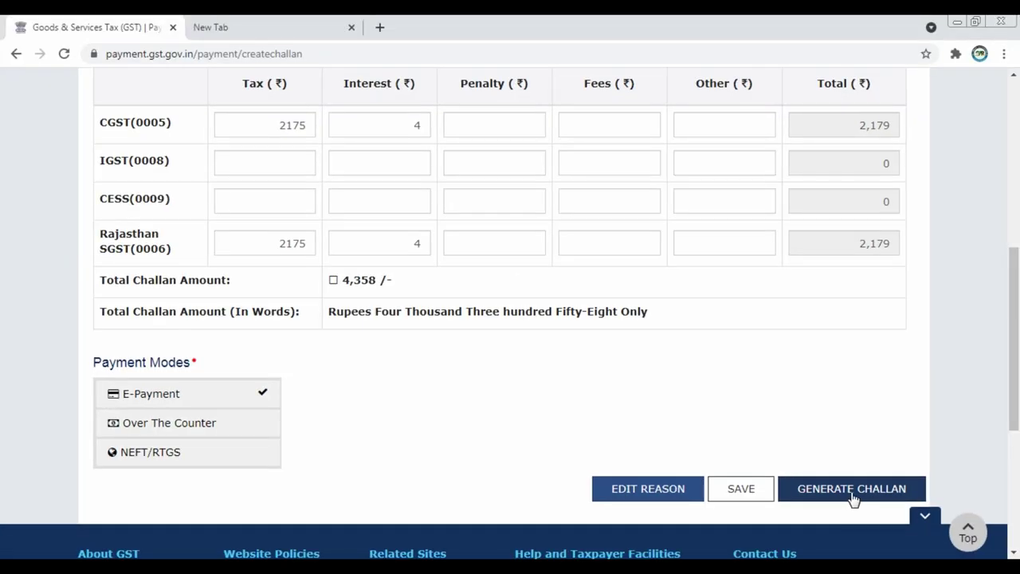
click(851, 496)
Re-enter the taxpayer's GSTIN in the verification prompt and proceed.
click(511, 214)
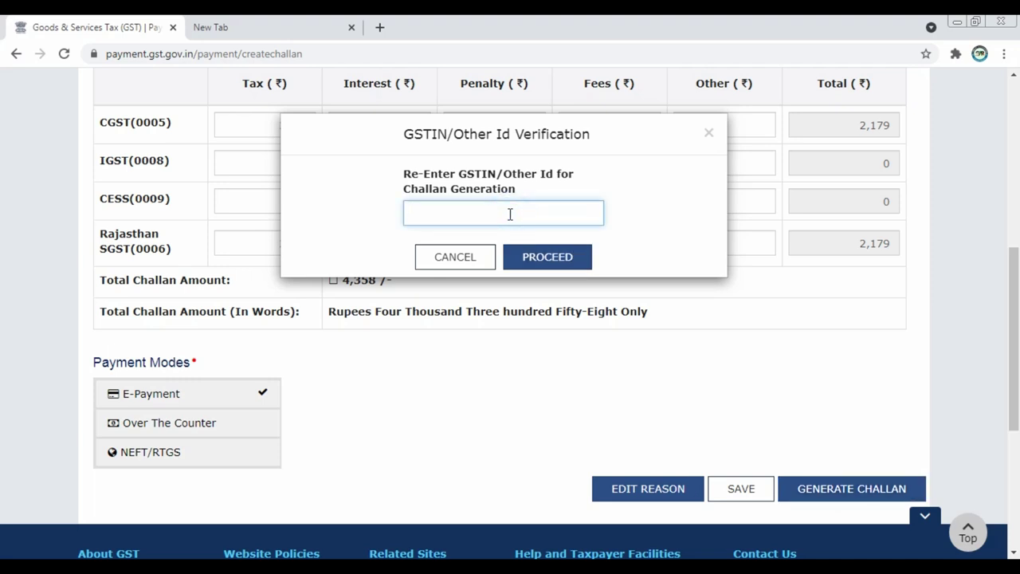
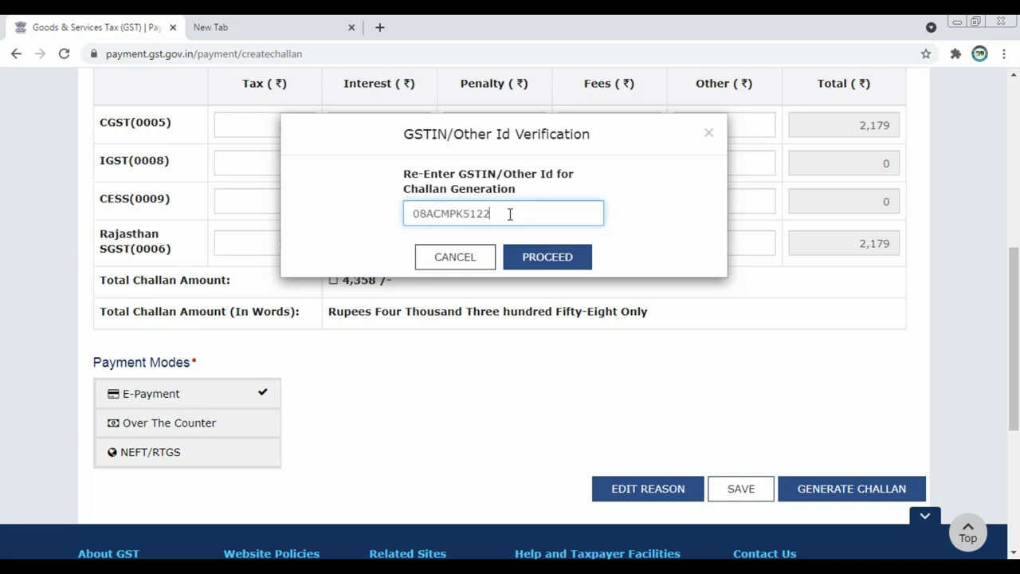
click(557, 263)
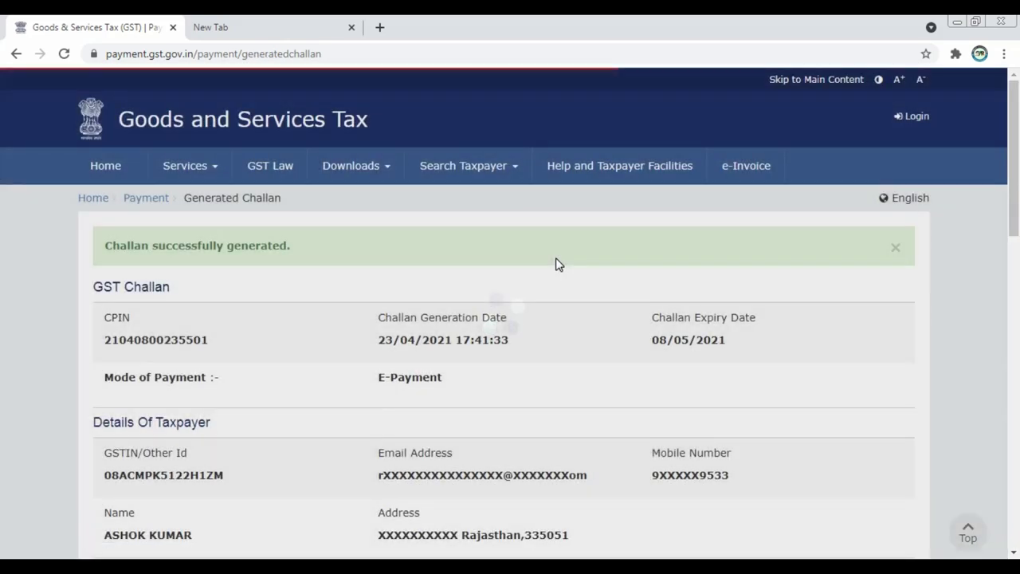
Choose Net Banking with State Bank of India and accept the terms and conditions.
scroll(518, 333, down, 5)
scroll(518, 333, down, 5)
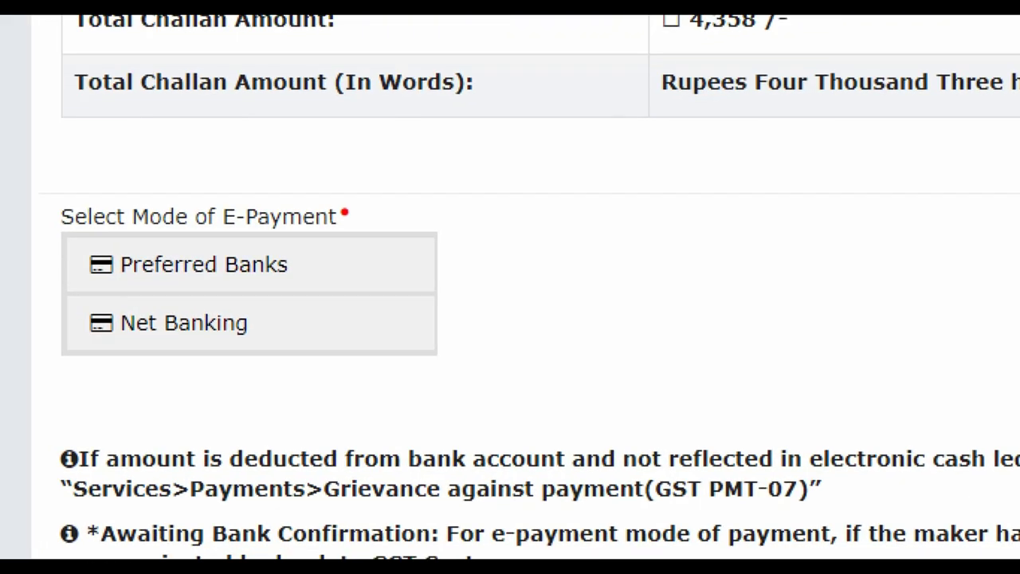
click(104, 348)
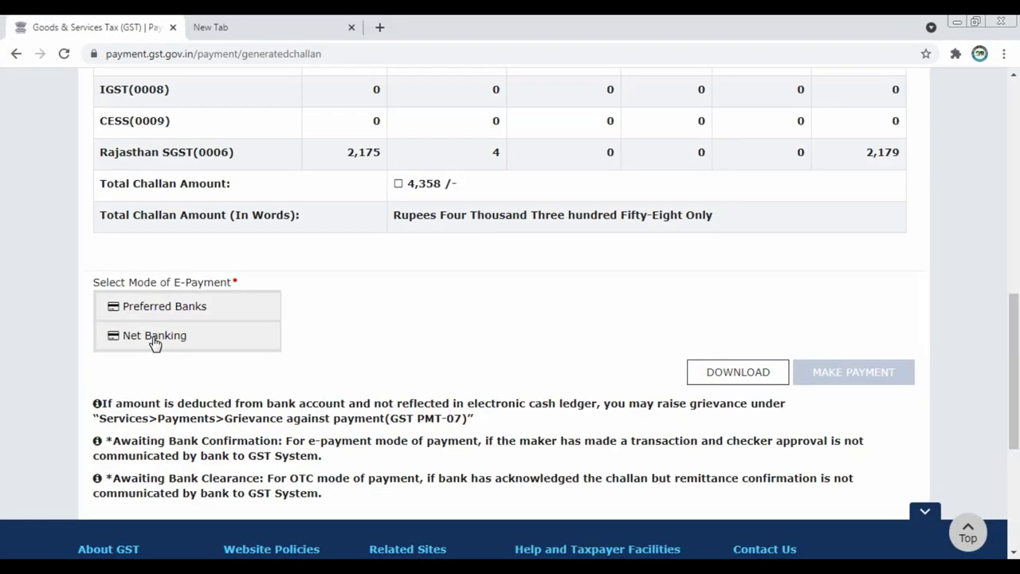
click(209, 326)
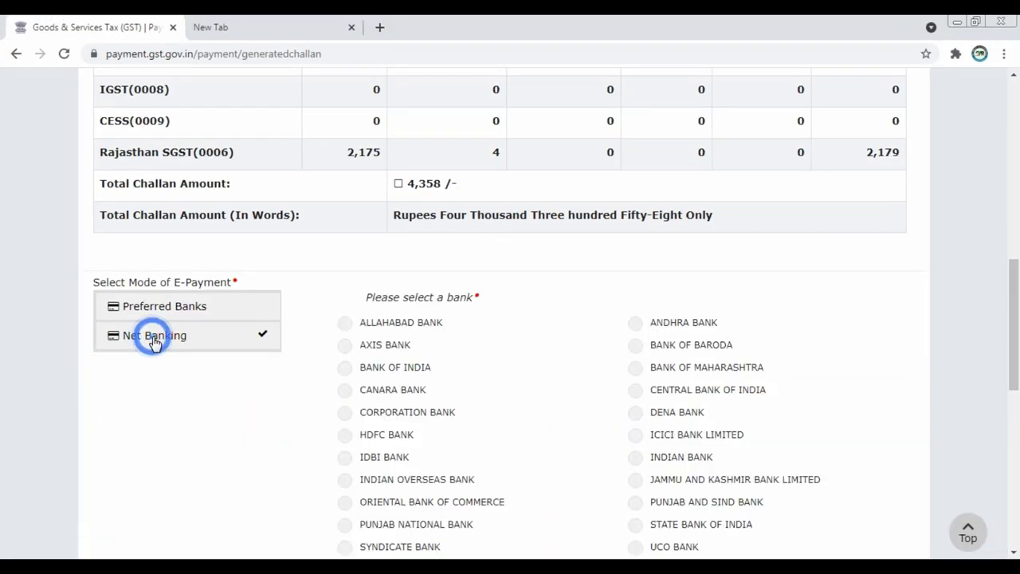
scroll(406, 301, down, 1)
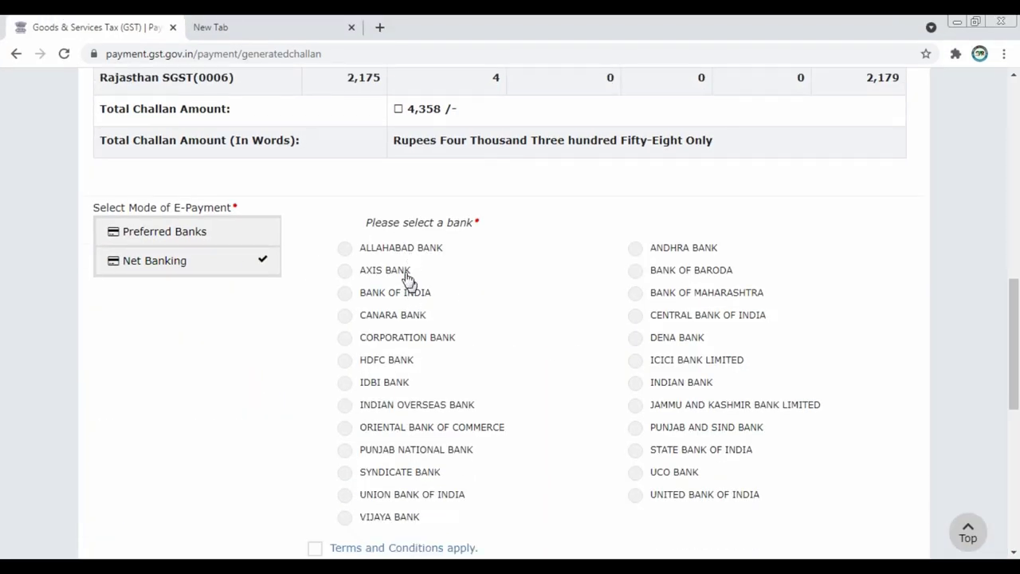
scroll(558, 236, down, 1)
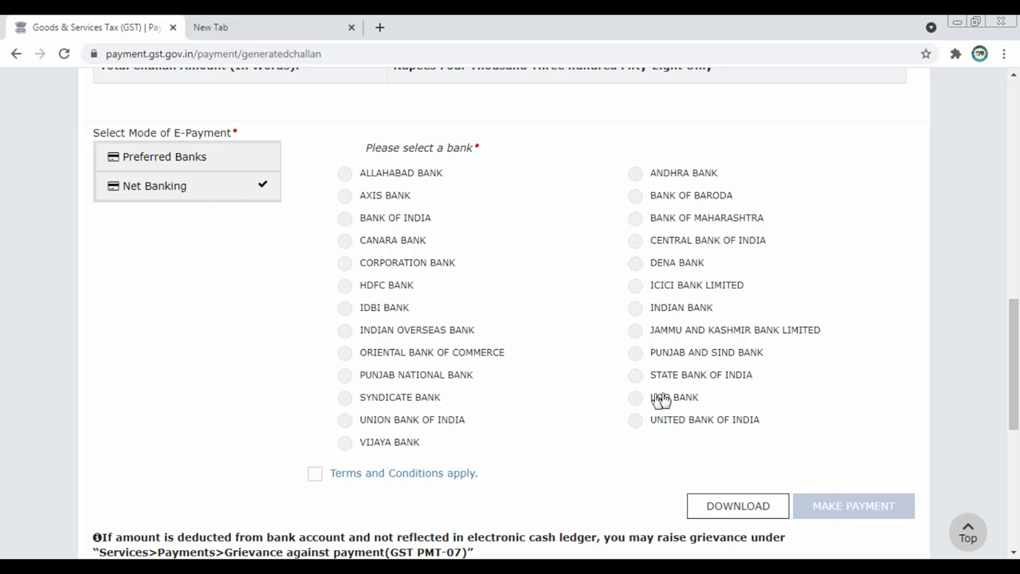
click(637, 376)
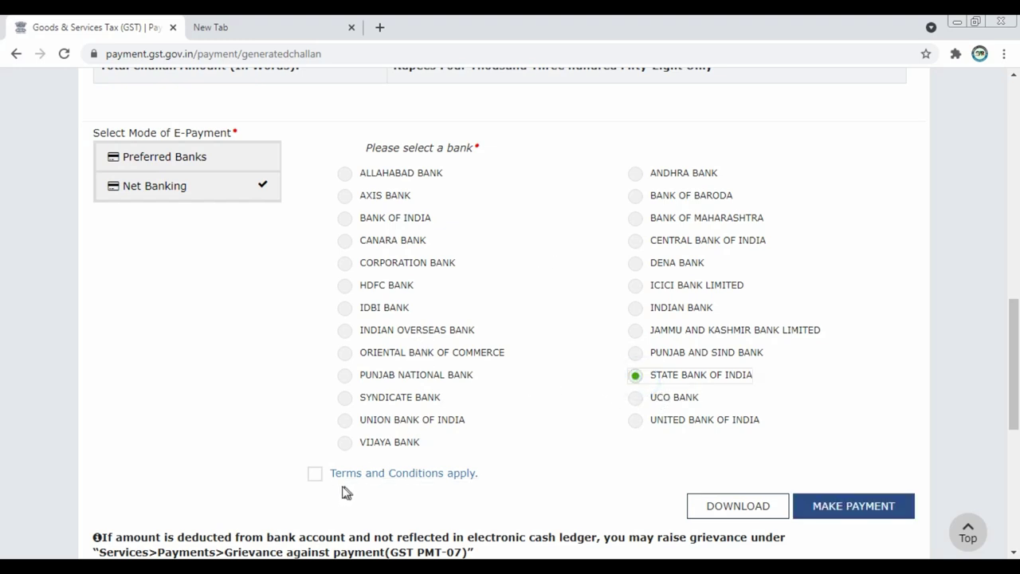
click(315, 476)
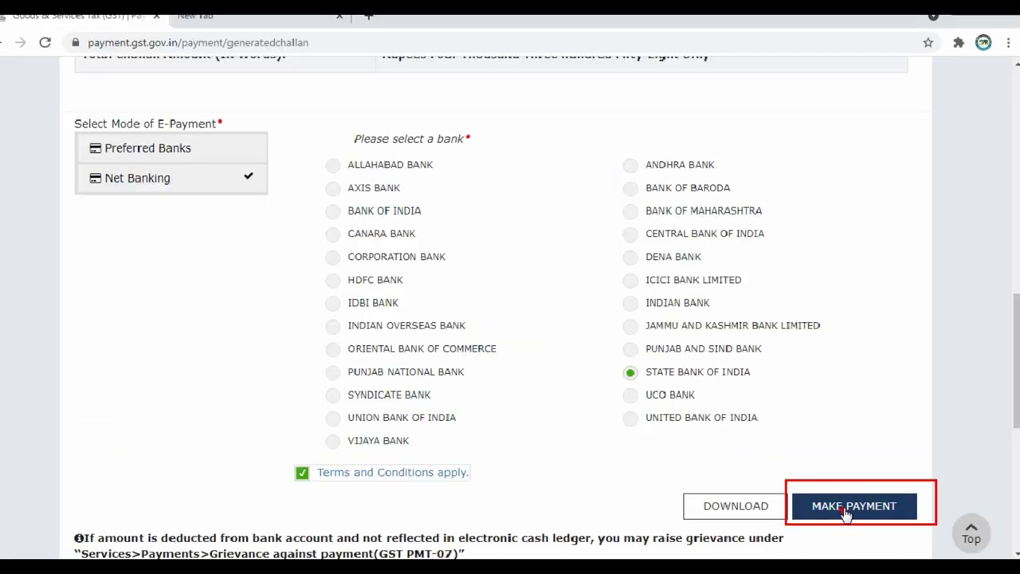
Proceed to SBI Personal Banking login and place the cursor in the Password field.
click(852, 510)
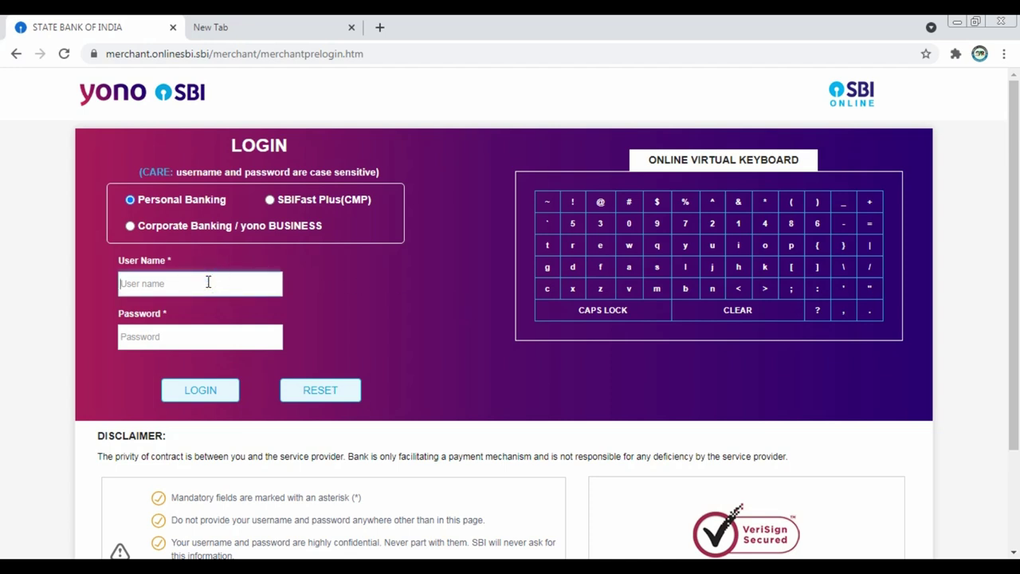
click(209, 341)
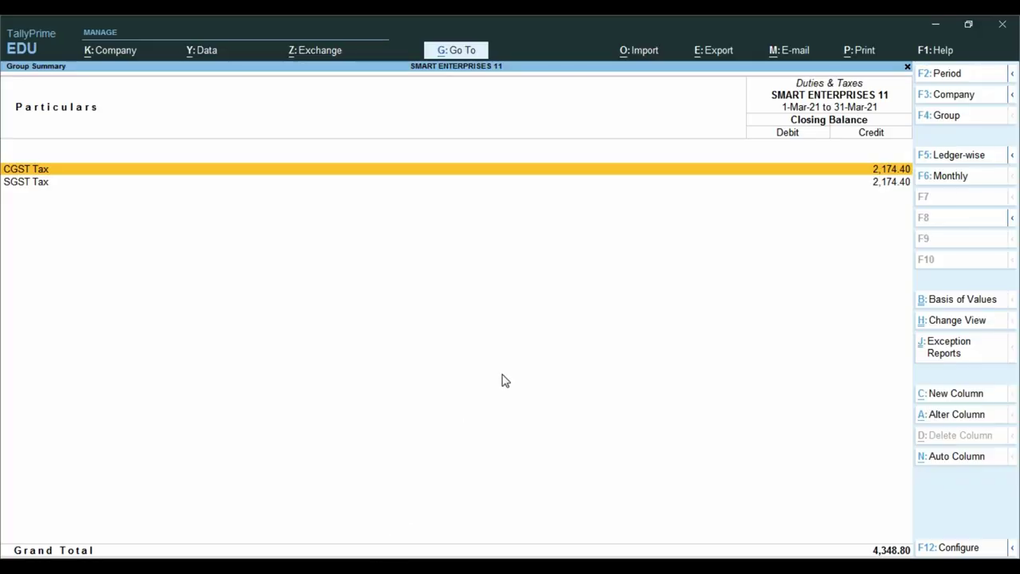
Leave the tax summary and start a new Payment voucher.
key(Escape)
key(Escape)
key(Escape)
key(Escape)
key(v)
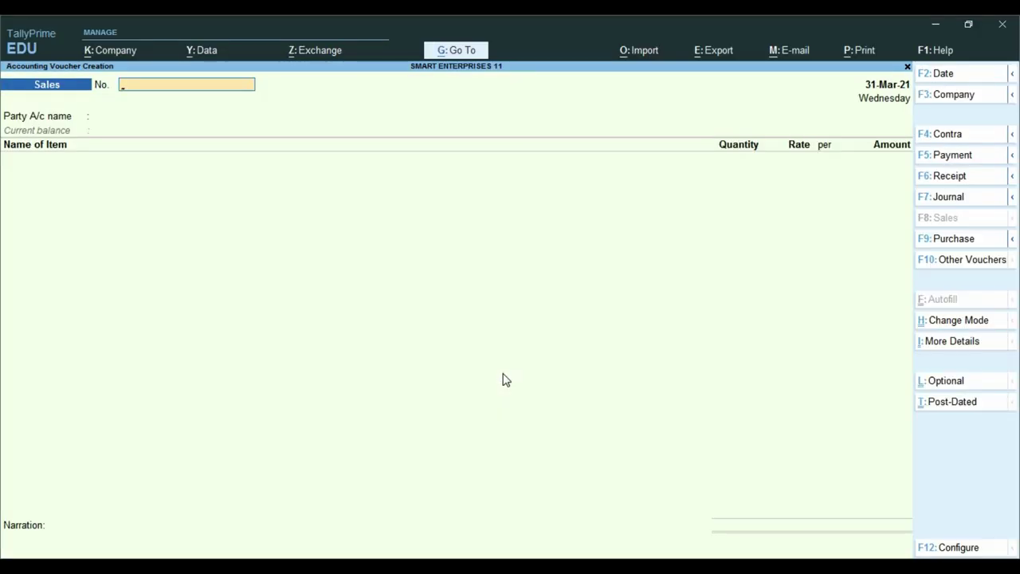
key(F5)
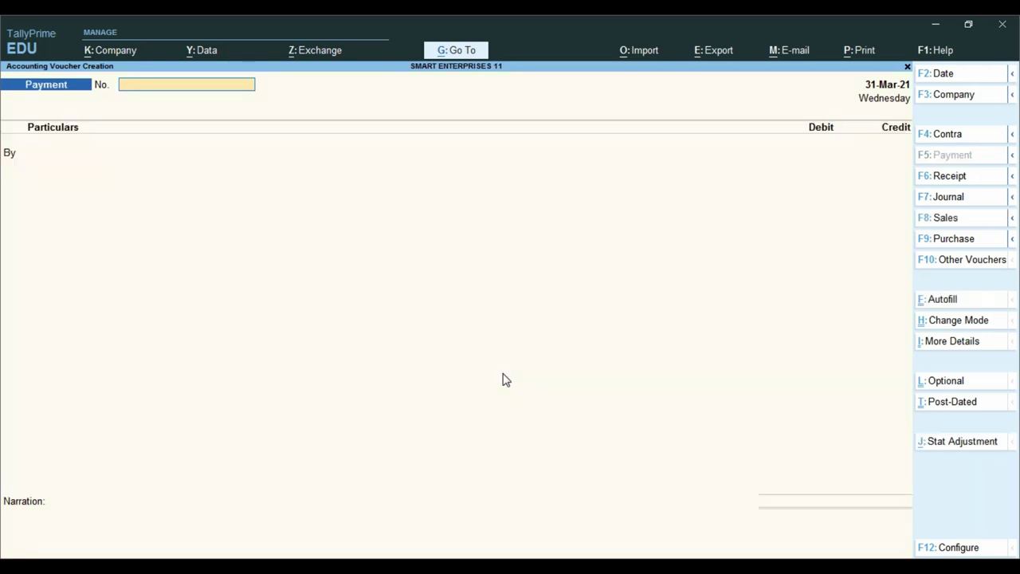
key(Return)
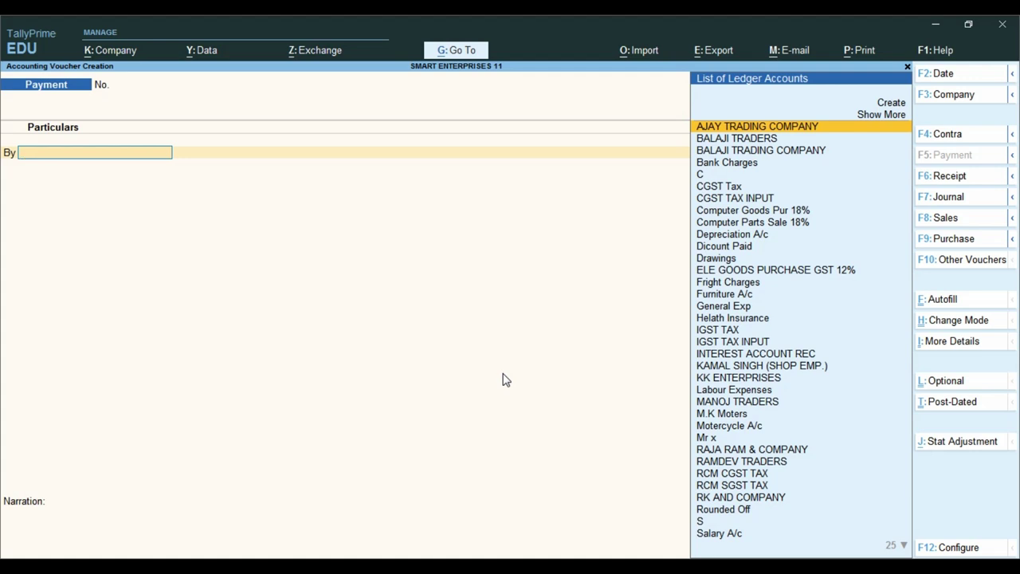
Debit CGST Tax and SGST Tax with 2,174 each.
text(CGS)
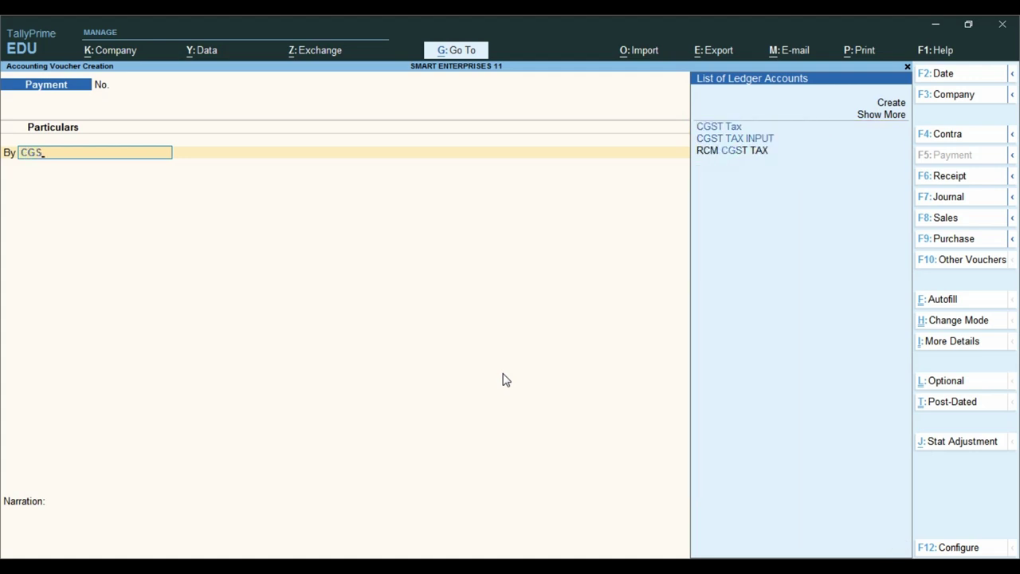
key(Return)
text(2174)
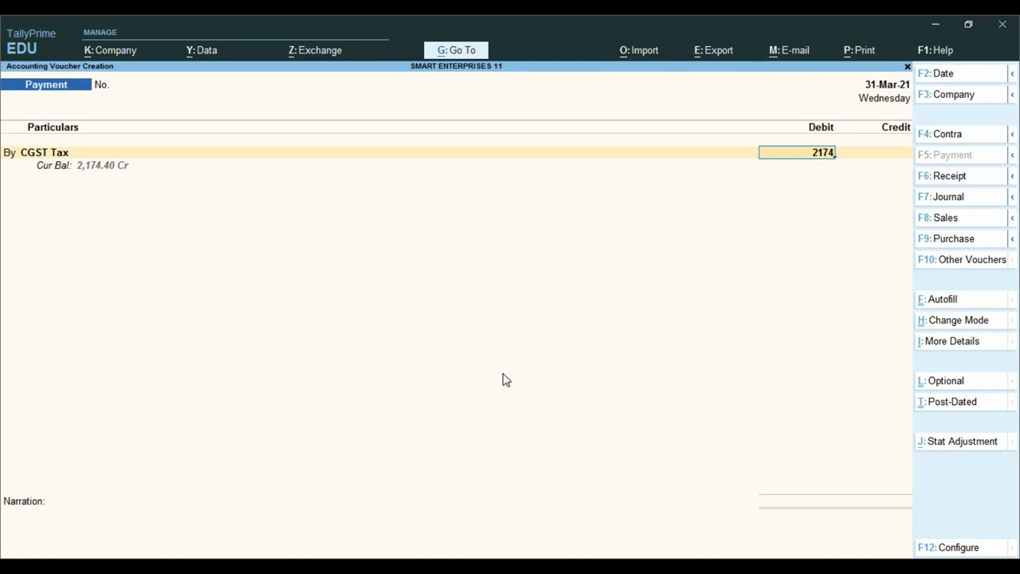
key(ctrl)
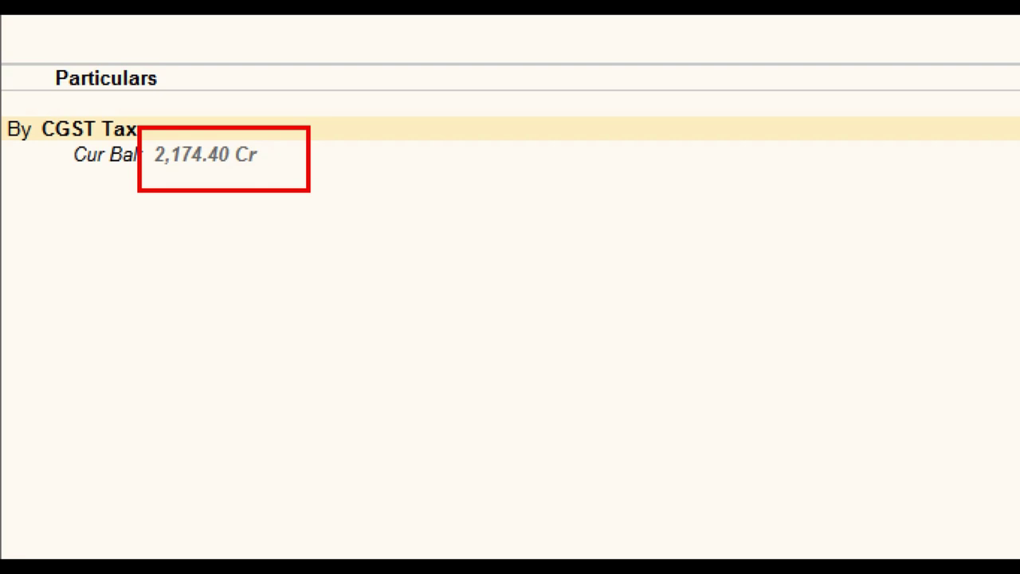
key(Return)
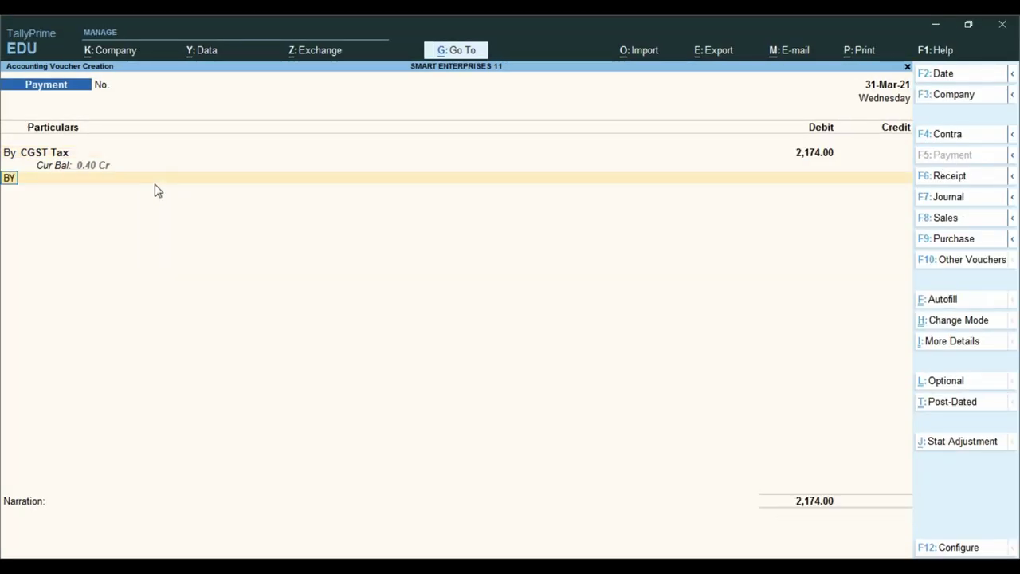
key(Return)
text(CGS)
key(BackSpace)
key(BackSpace)
key(BackSpace)
text(SG)
key(Return)
text(2174)
key(Return)
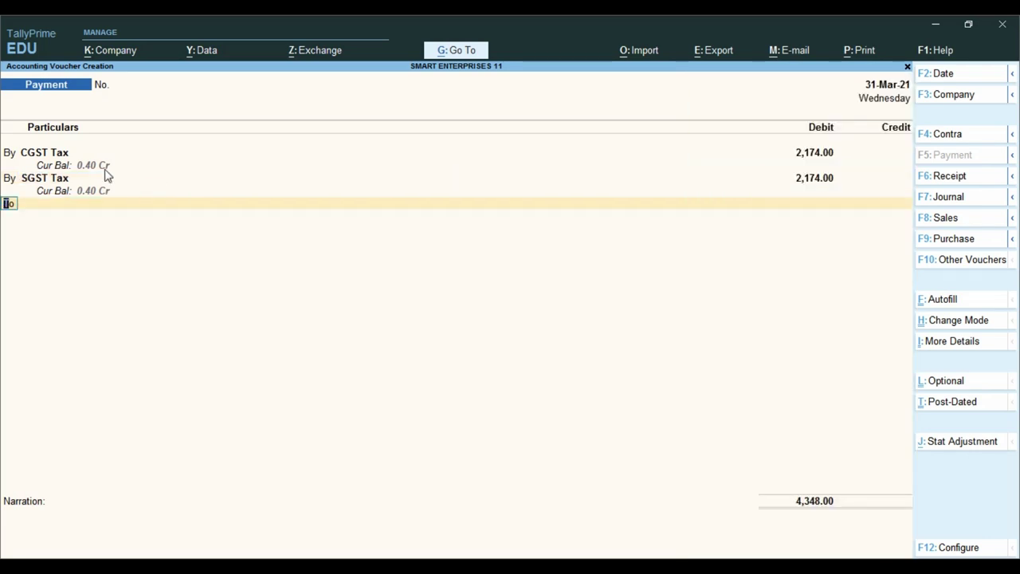
Correct the CGST and SGST debit amounts to 2,175 each.
drag(26, 147, 218, 249)
click(799, 152)
text(2175)
key(Return)
key(Return)
key(Return)
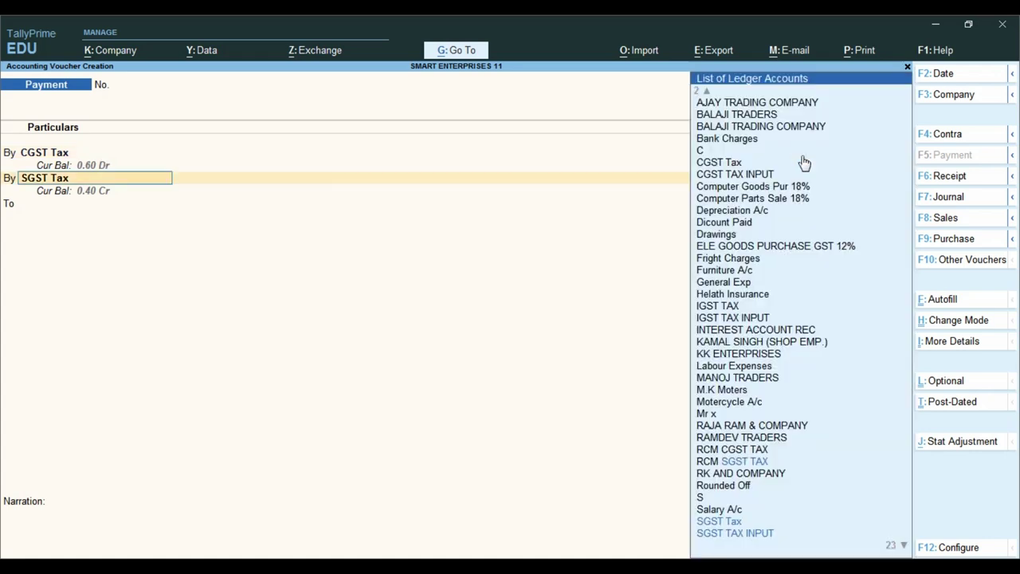
key(BackSpace)
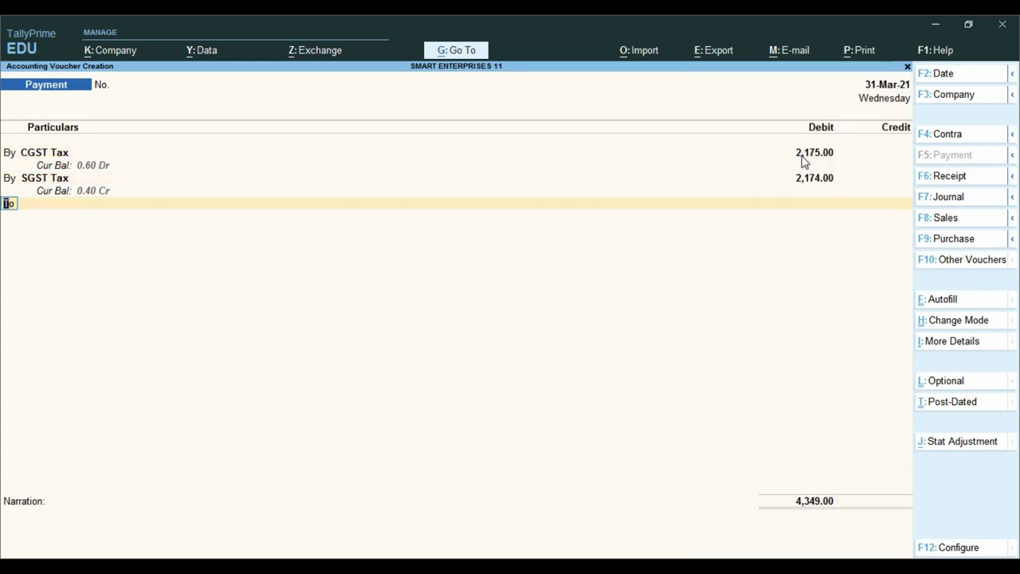
key(Up)
key(Return)
key(Return)
text(2175)
key(Return)
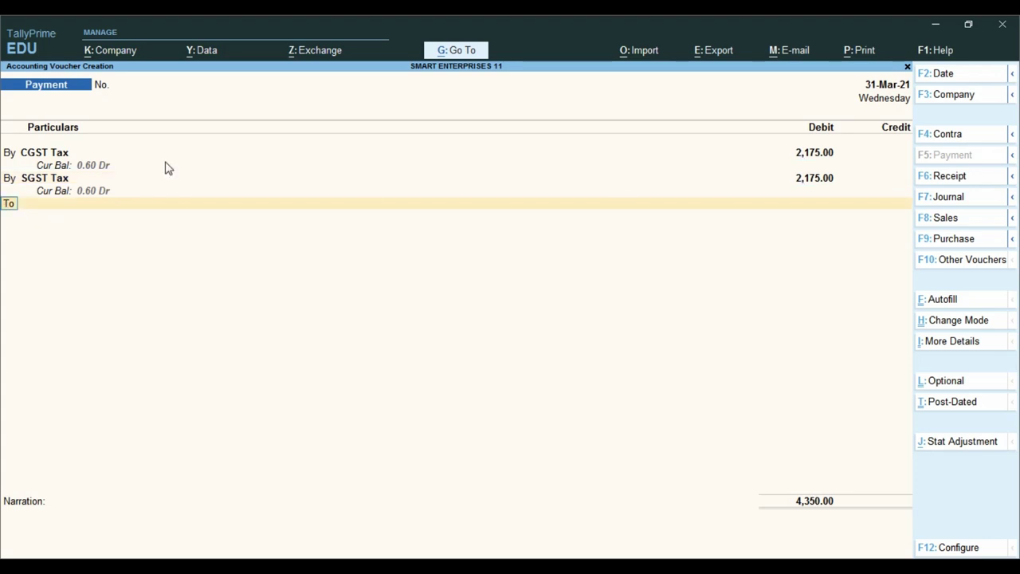
Add a third debit line and search for an 'INT' ledger.
key(ctrl)
key(b)
key(Return)
text(INT)
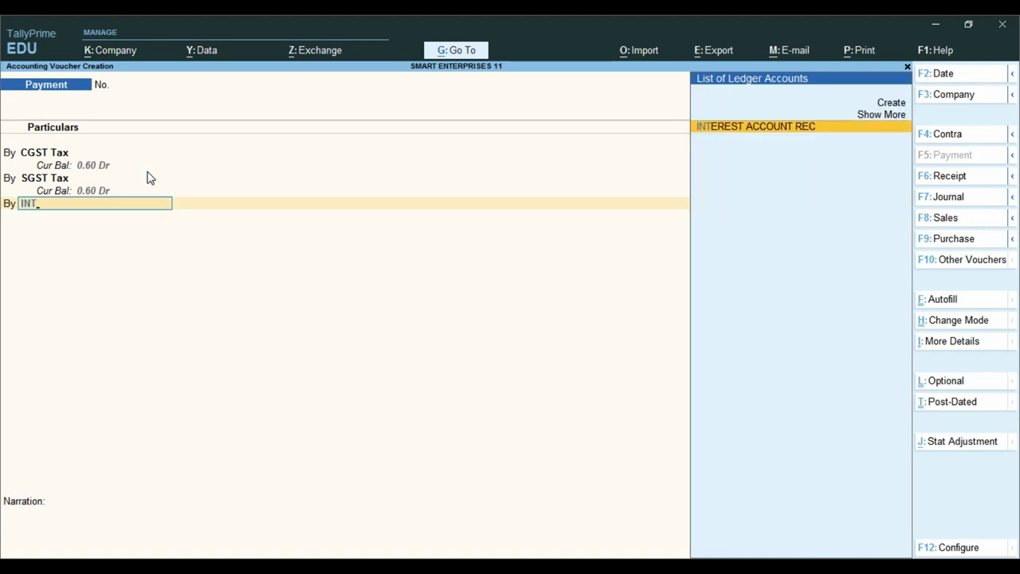
Create the ledger 'INTEREST ON GST LATE' under Capital Account and save it.
key(alt+c)
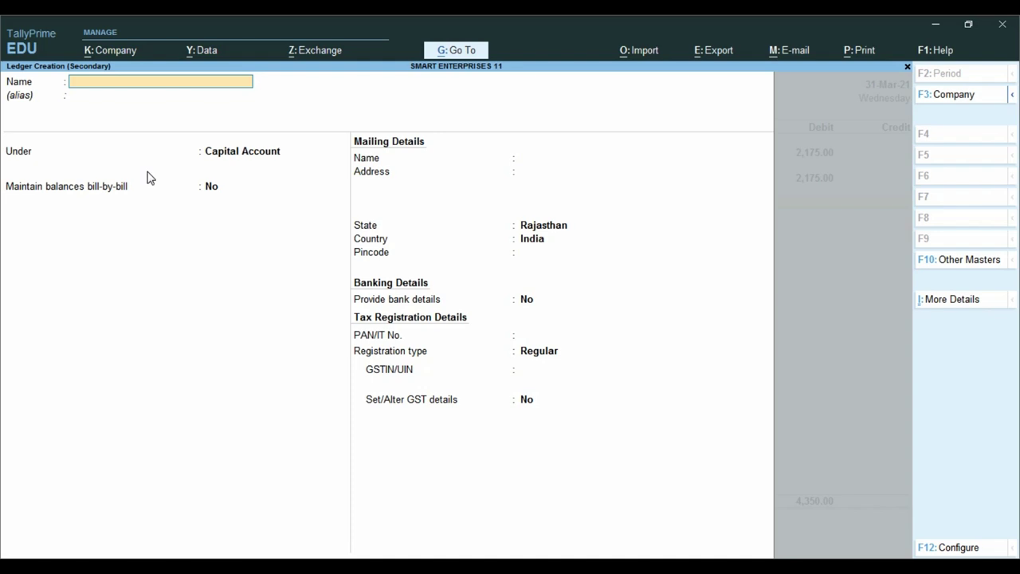
text(INTEREST ON GST LATE)
key(Return)
key(Return)
text(CAP)
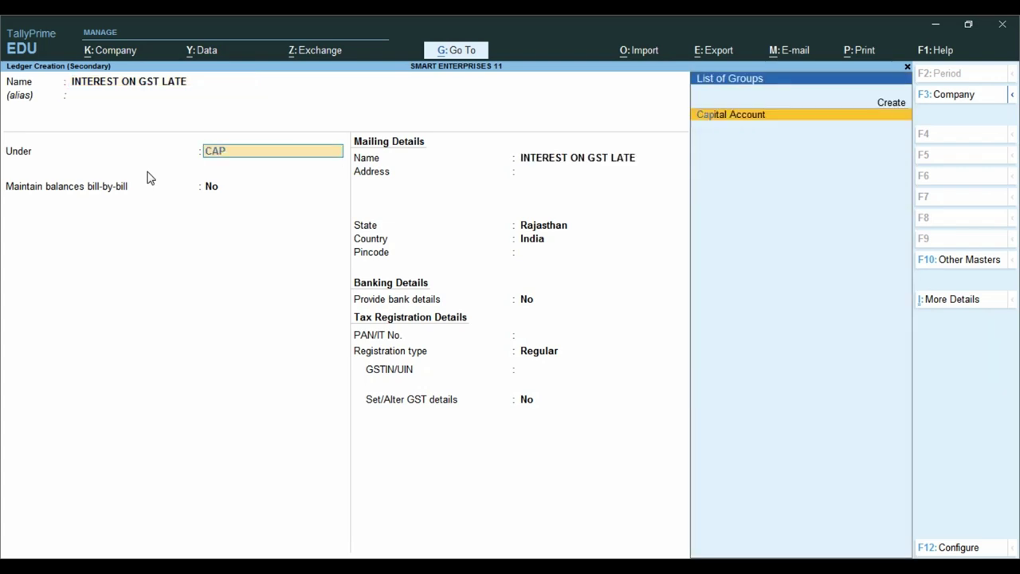
text(IT)
key(Return)
key(Return)
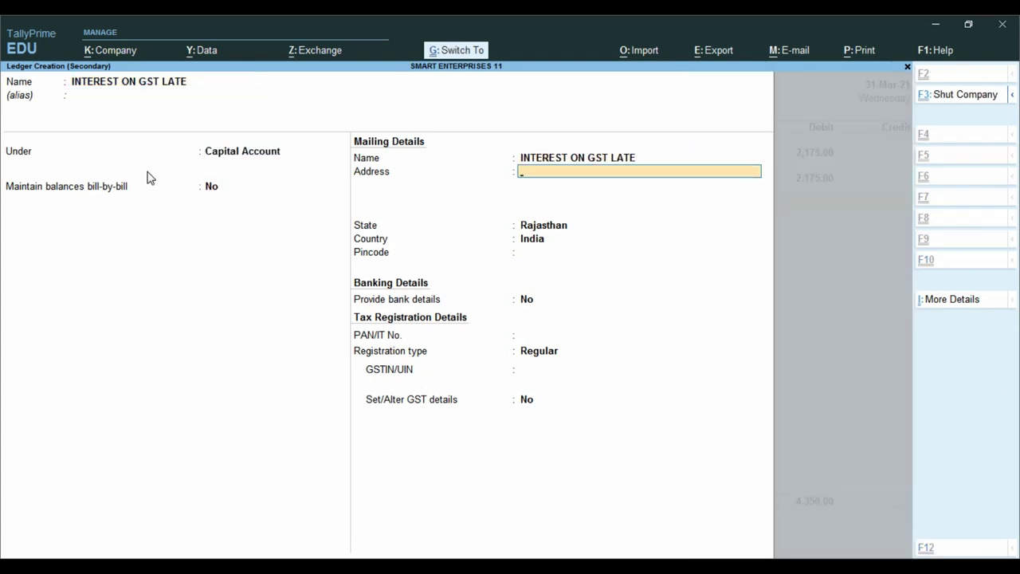
key(ctrl+a)
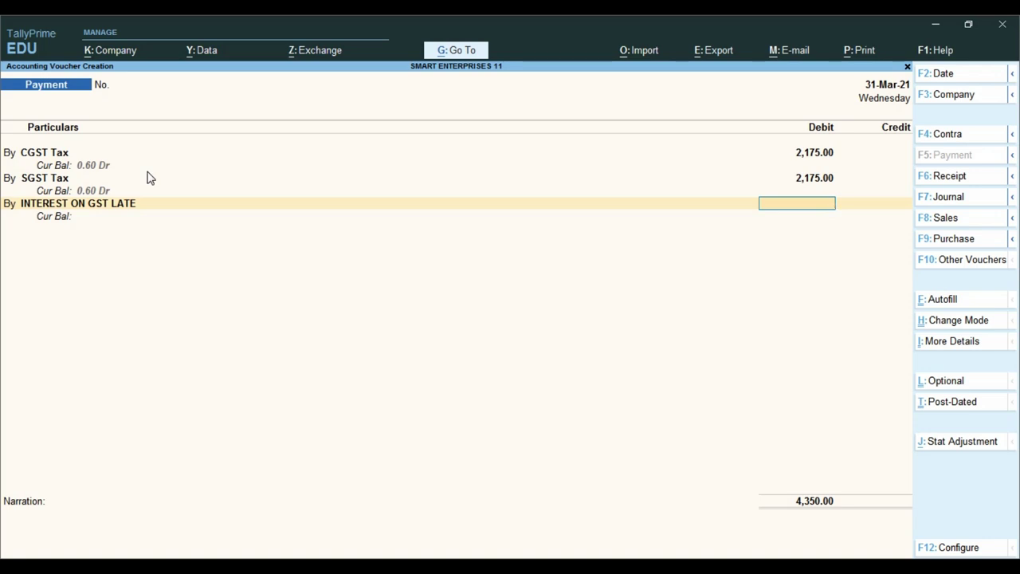
Enter 8 on the interest line and credit State Bank of India with 4,358.00.
text(8)
key(Return)
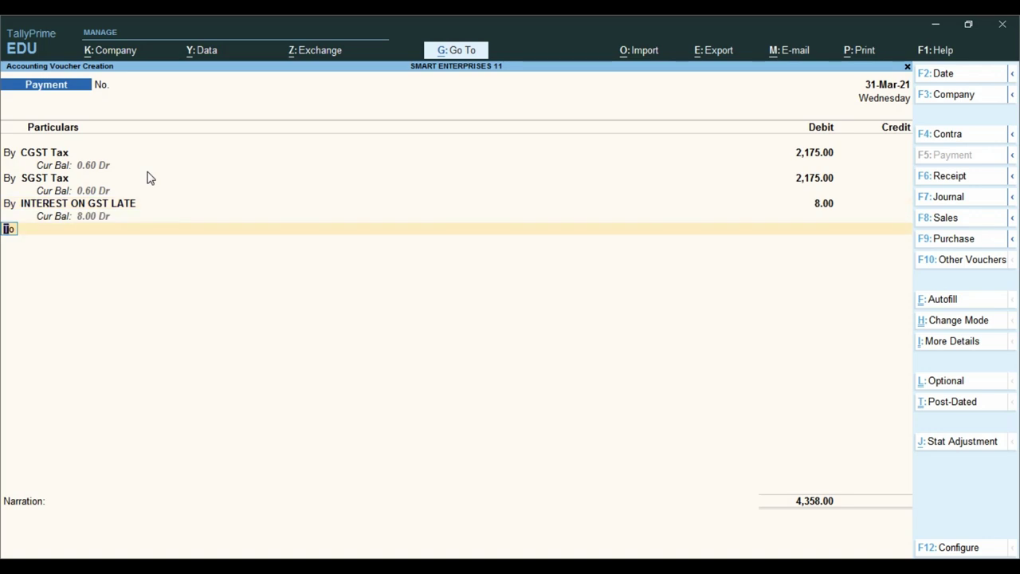
key(Return)
text(S)
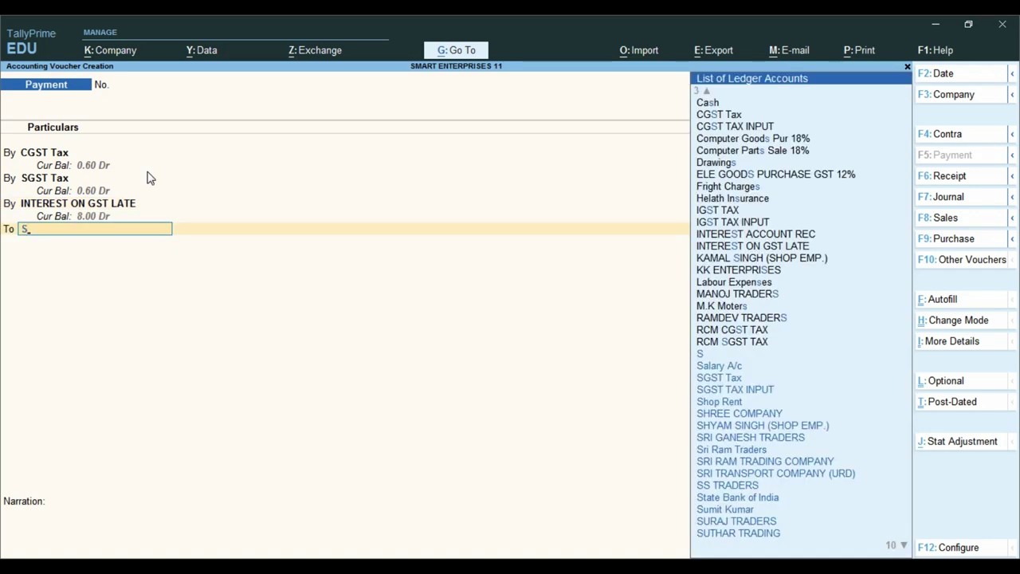
text(t)
key(Return)
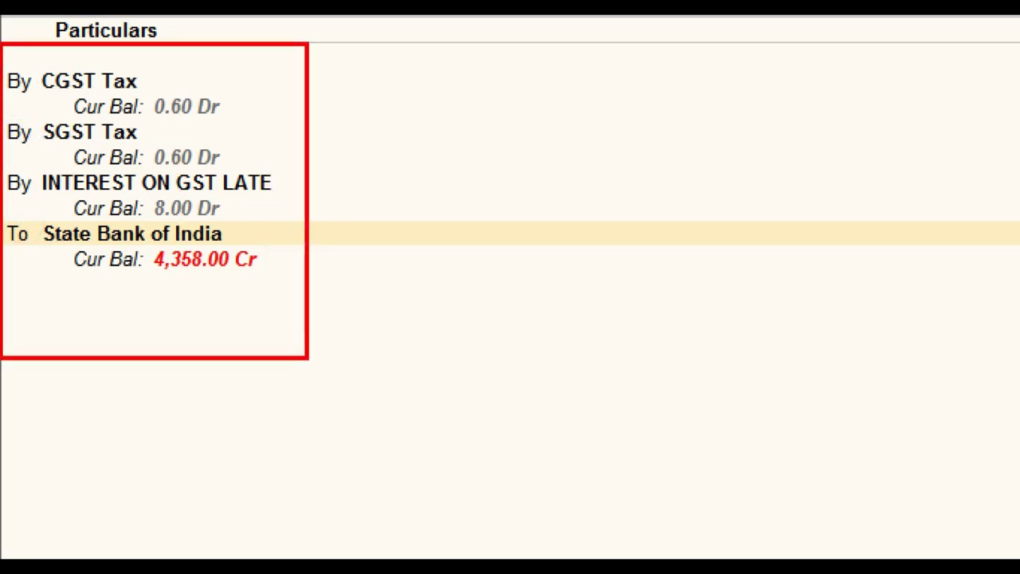
key(Return)
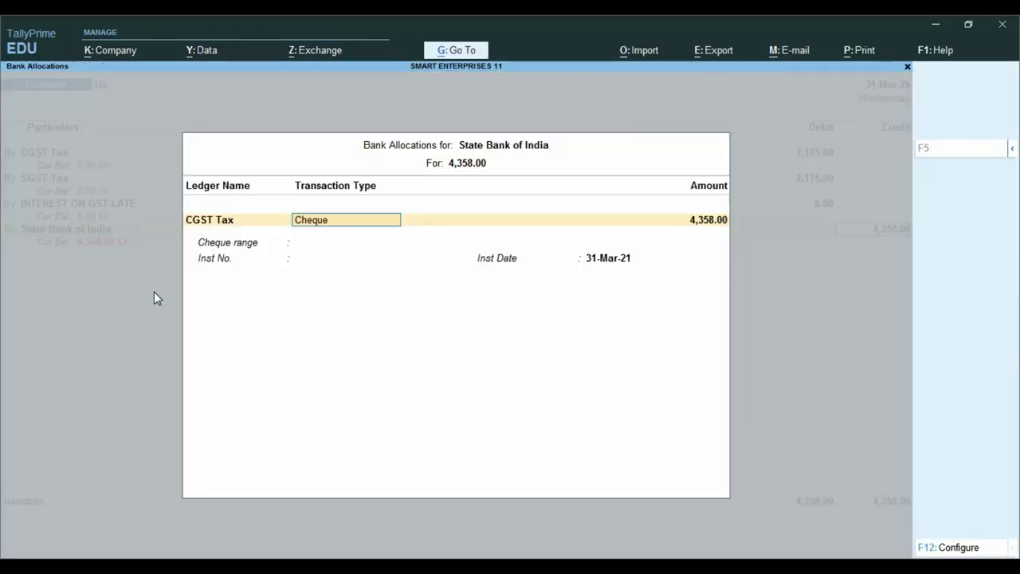
key(Return)
key(Return)
key(Return)
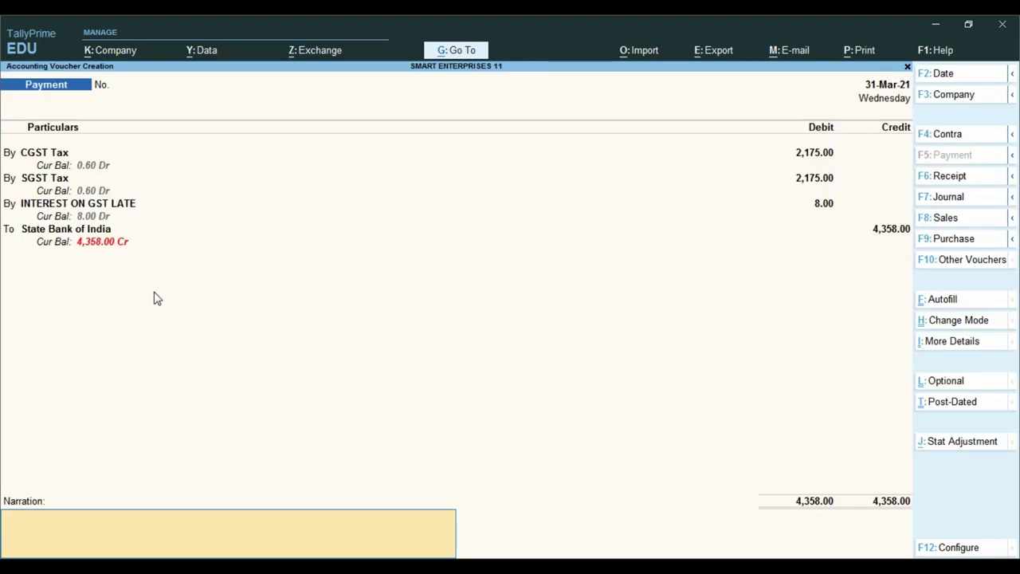